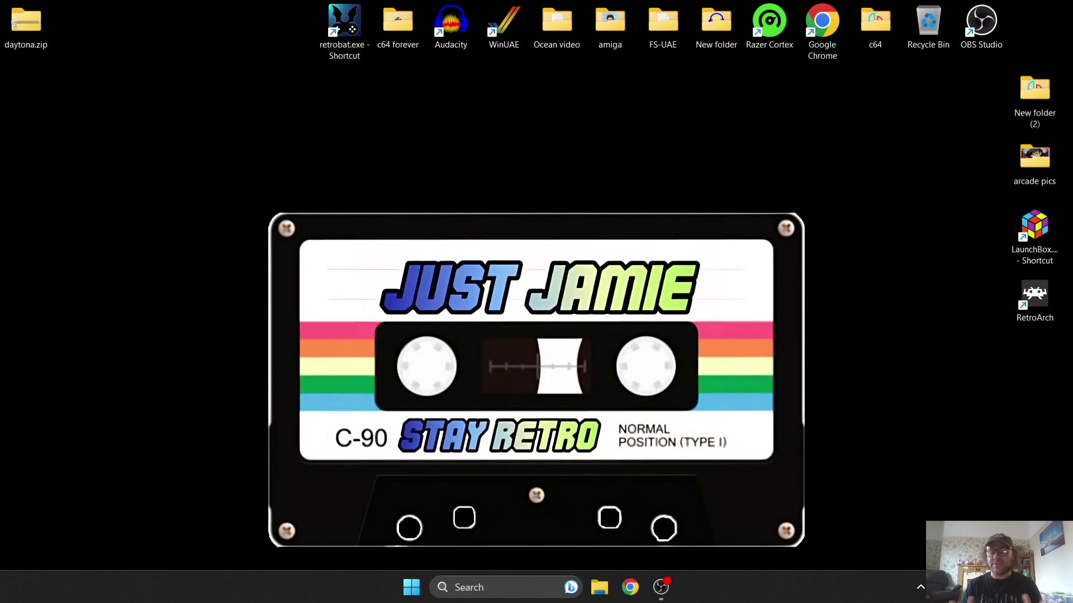
Open the file location of the retrobat.exe shortcut and launch BatGui.exe from the RetroBat folder
right_click(344, 34)
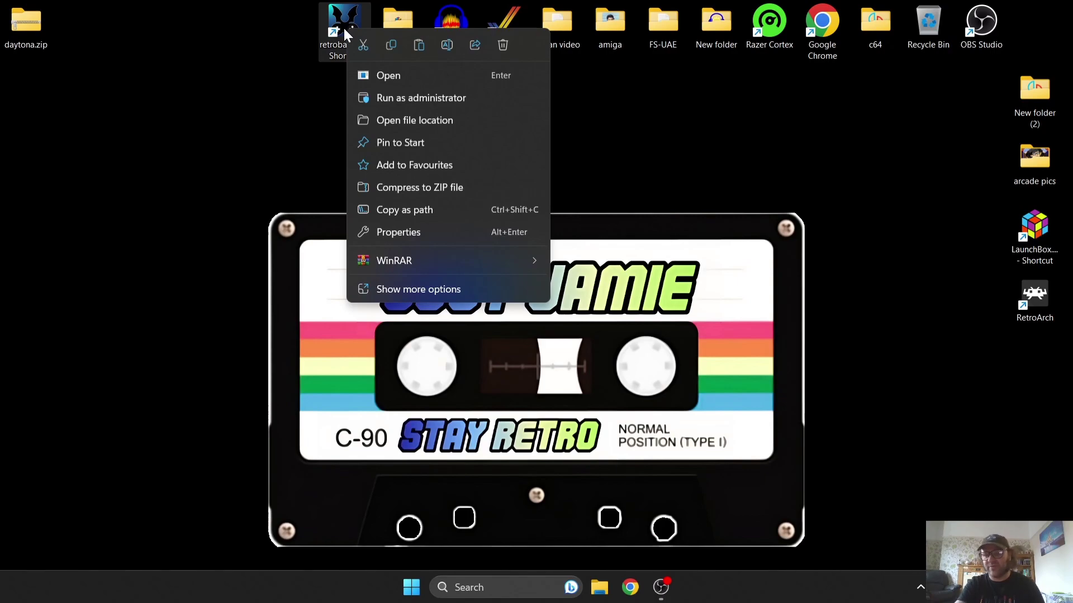
click(405, 121)
drag(619, 255, 621, 379)
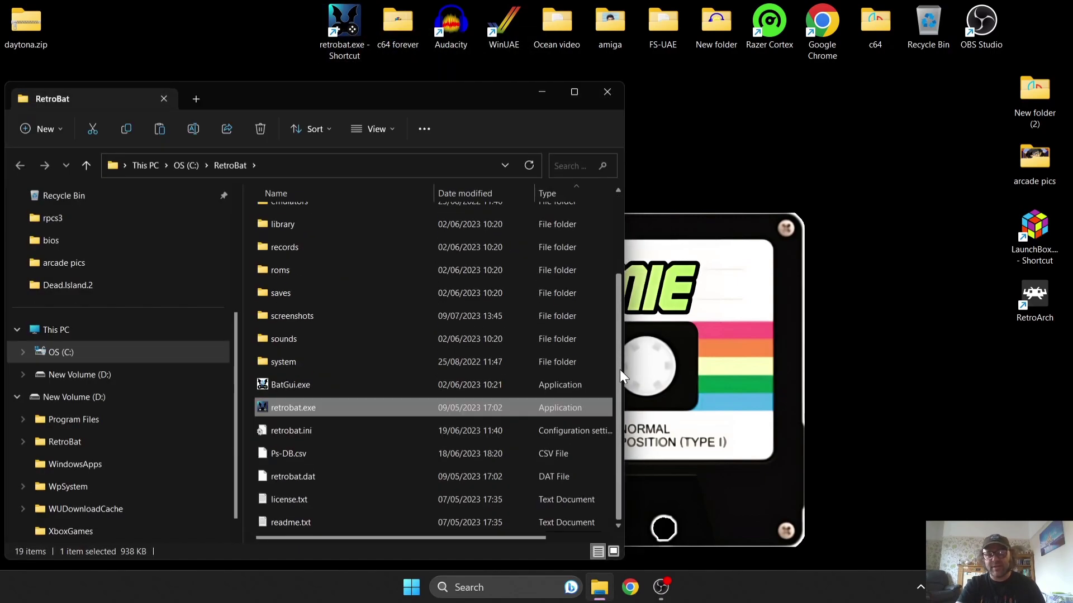
double_click(384, 389)
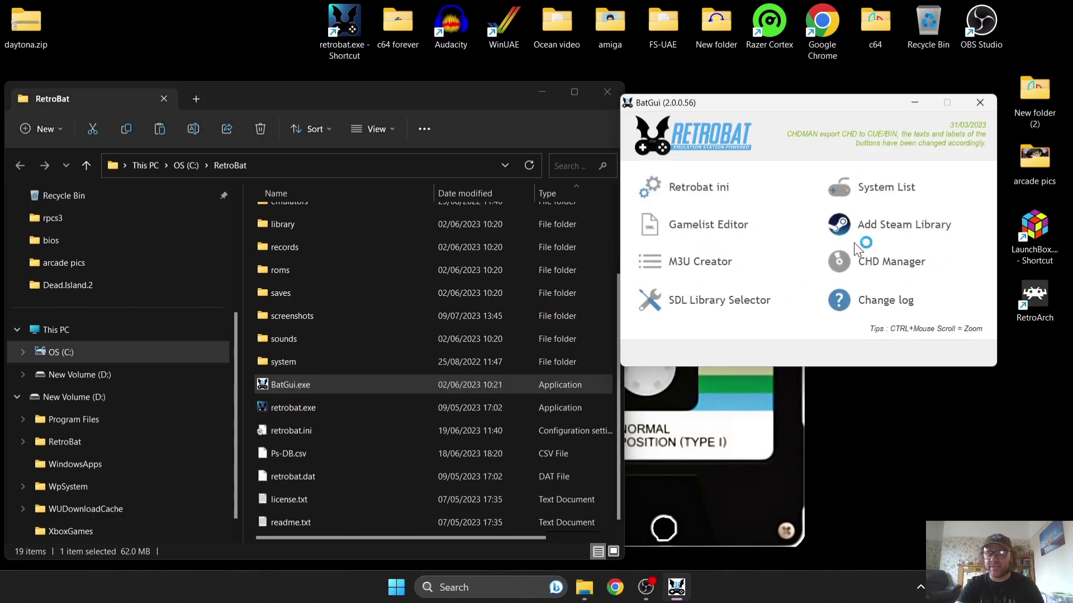
Look up the model2 entry in BatGui's System List to check its ROM path and accepted file extension, and close BatGui
click(893, 196)
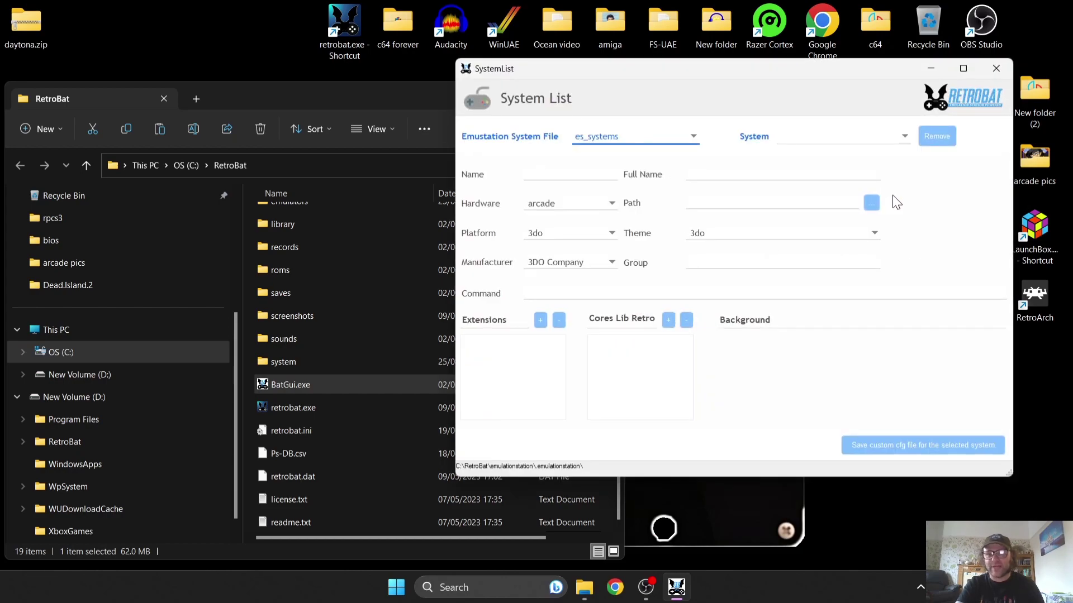
click(903, 137)
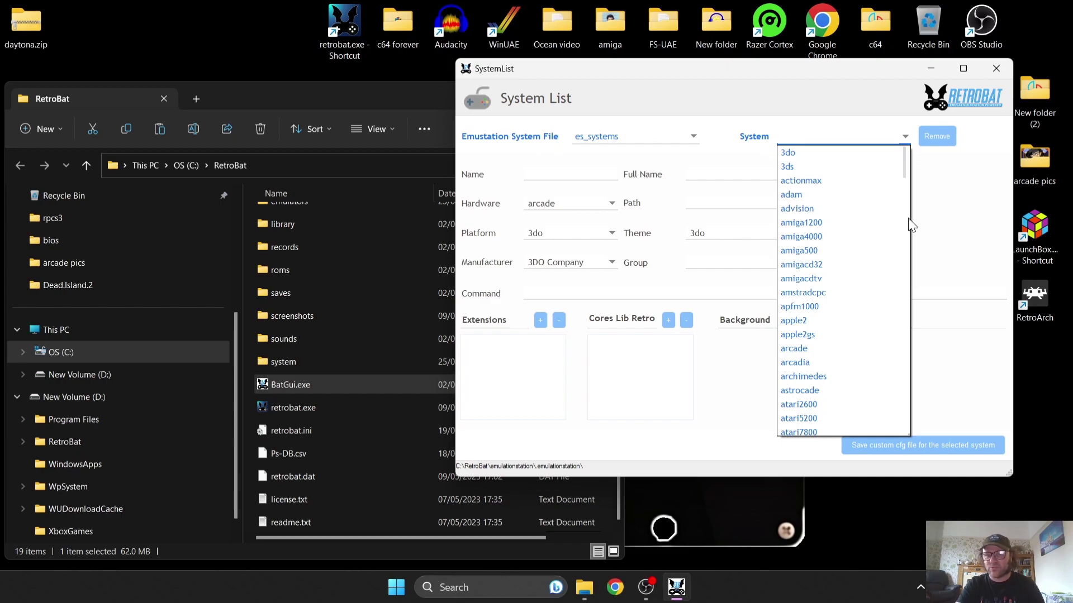
drag(905, 163, 905, 299)
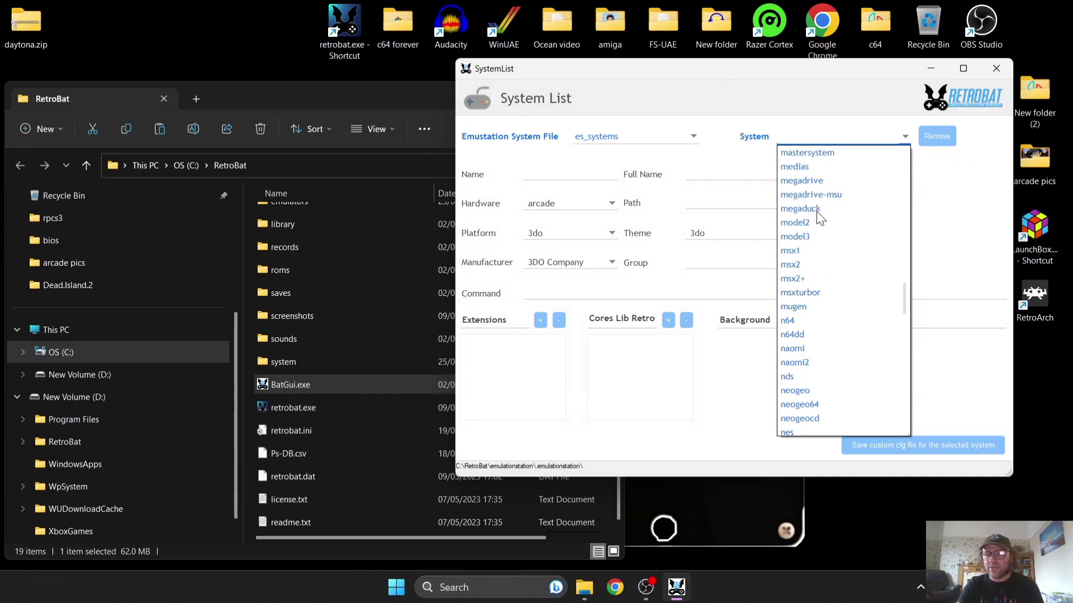
click(795, 222)
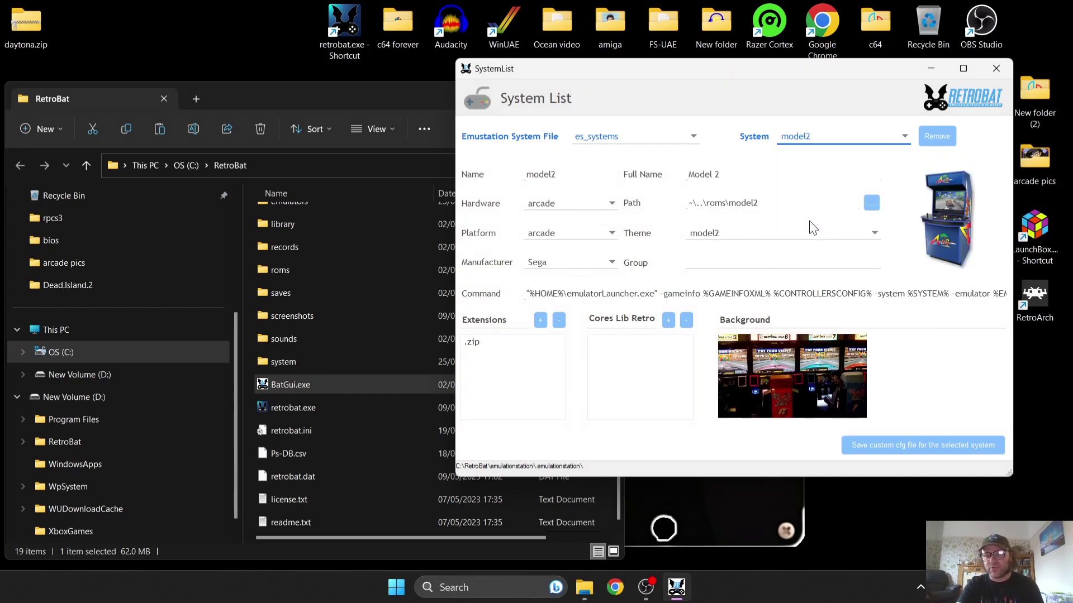
click(503, 350)
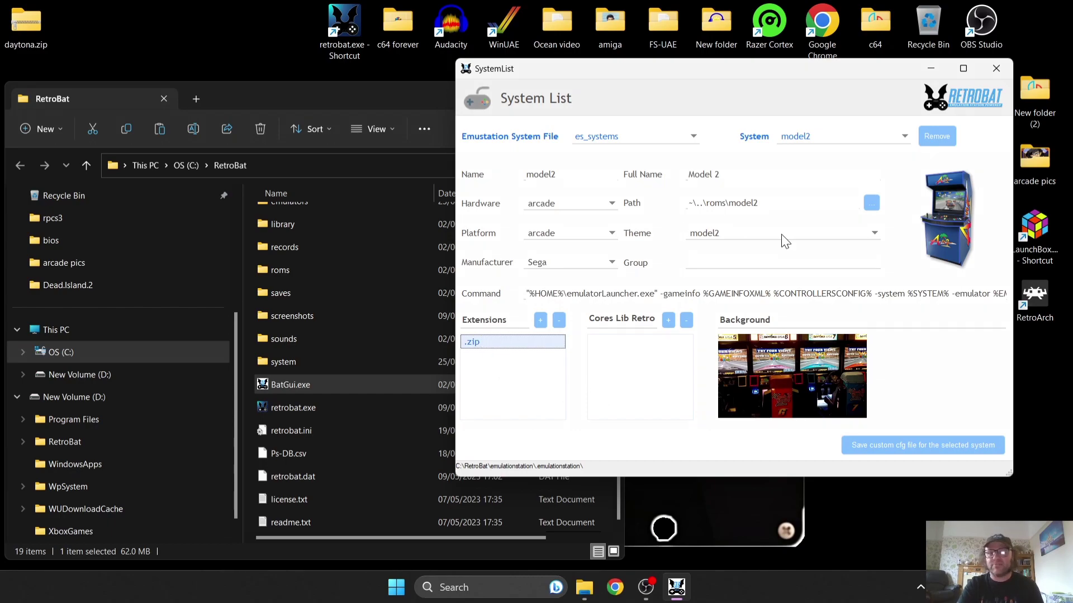
click(1005, 62)
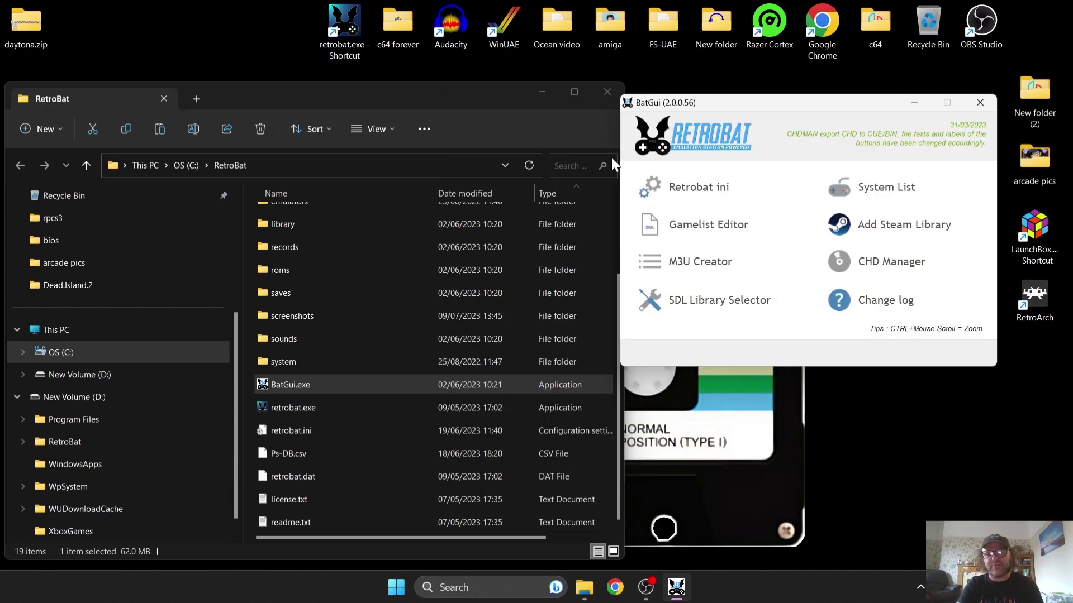
click(978, 103)
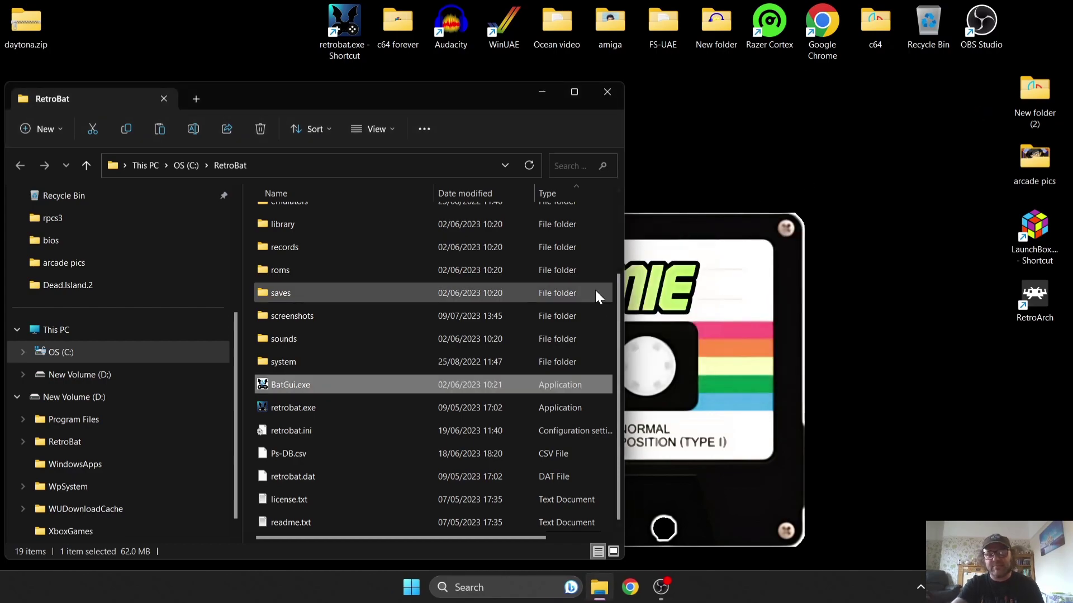
Move daytona.zip from the desktop into RetroBat's roms\model2 folder
drag(622, 297, 618, 247)
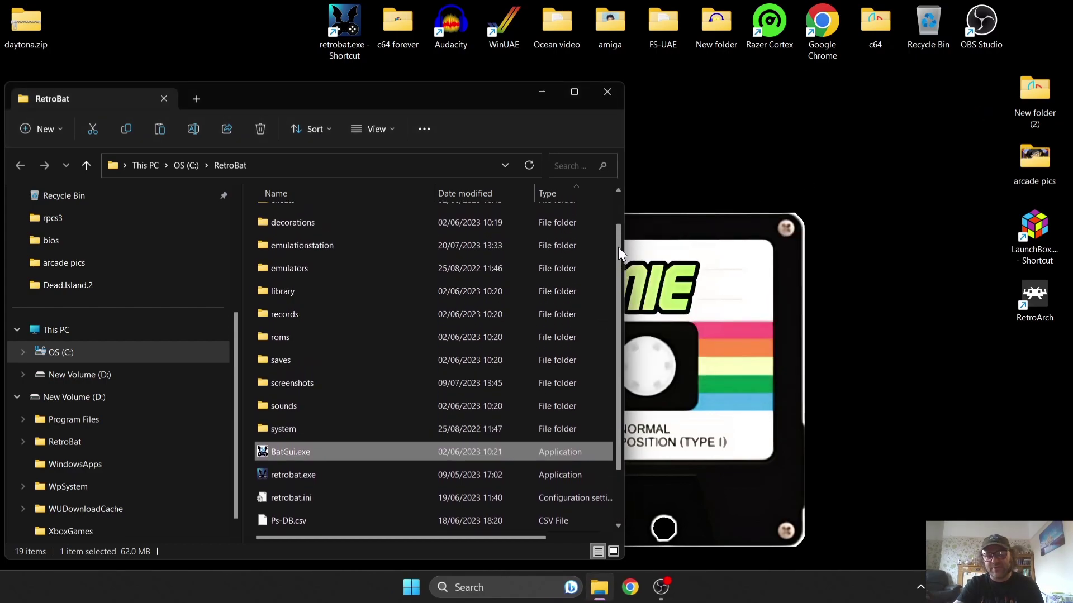
double_click(363, 346)
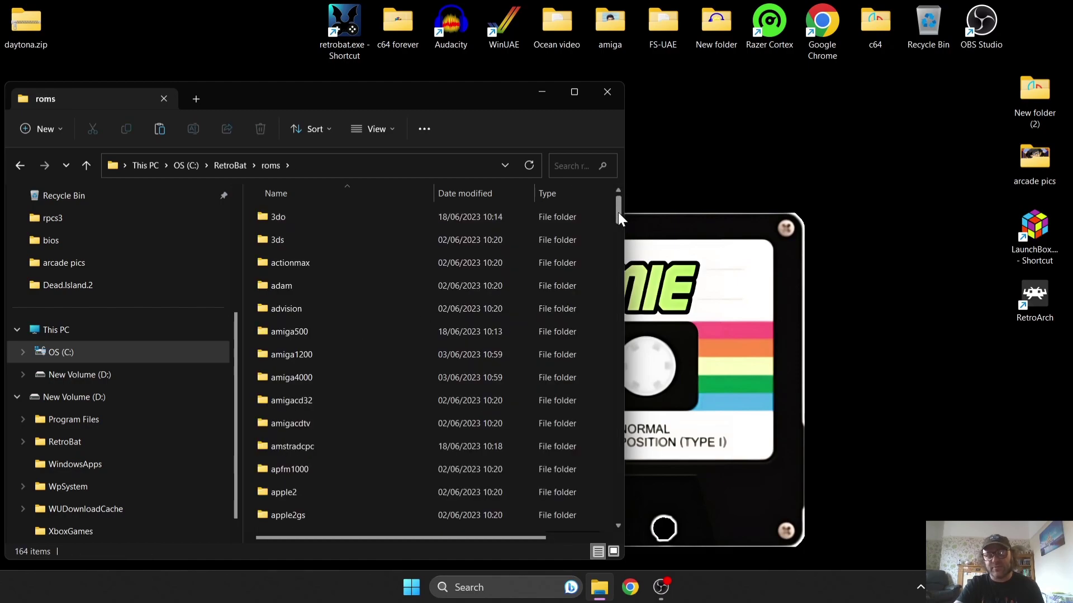
drag(619, 218, 618, 370)
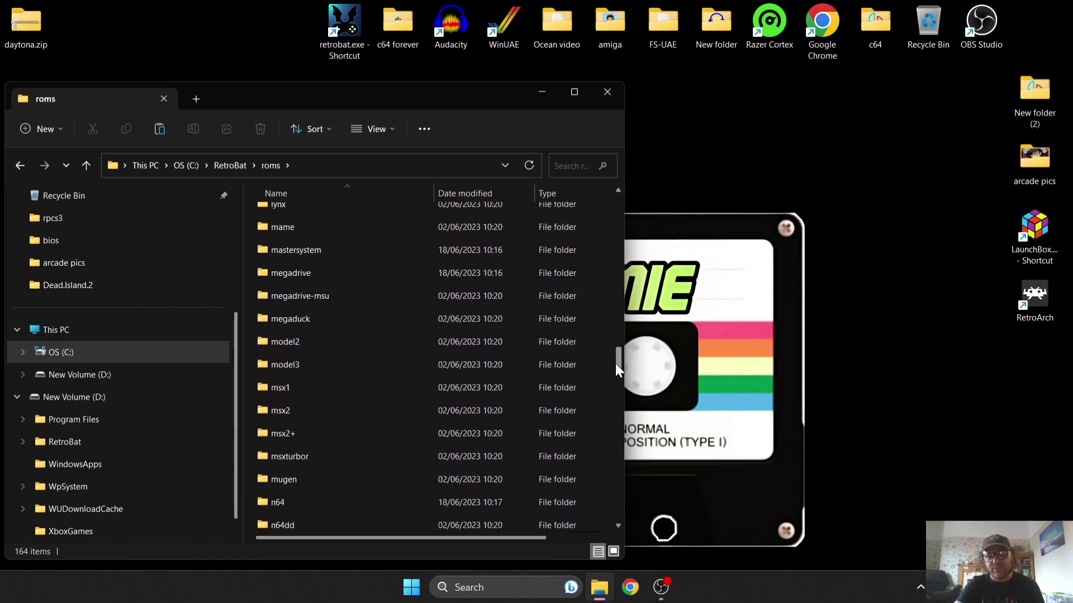
double_click(341, 345)
drag(35, 40, 395, 319)
click(395, 319)
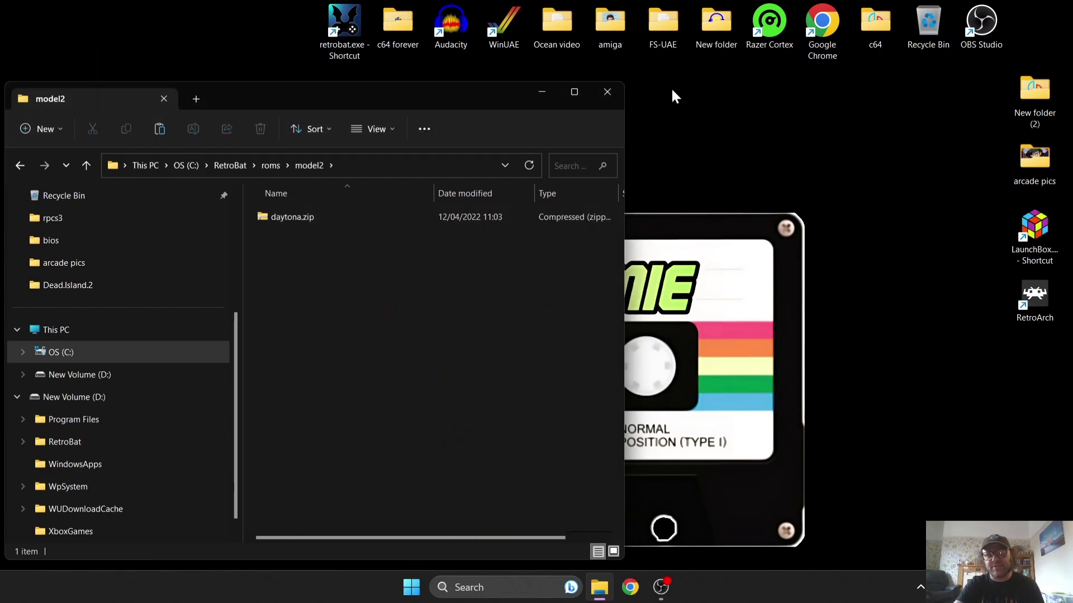
Close the model2 folder, launch RetroBat, and open the Model 2 system's game list
click(609, 92)
double_click(347, 32)
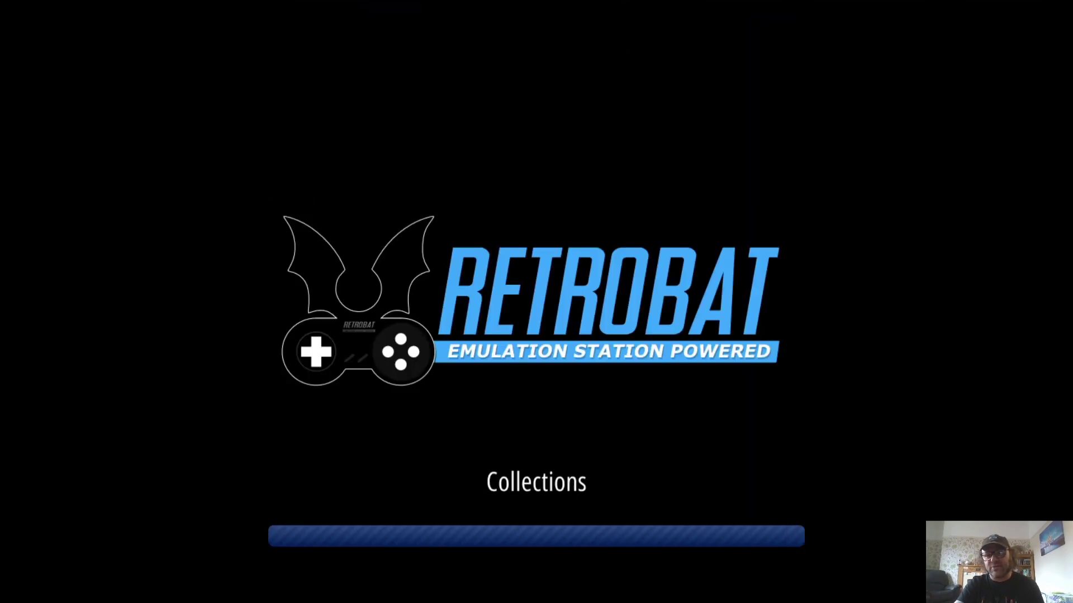
key(Left)
key(Left)
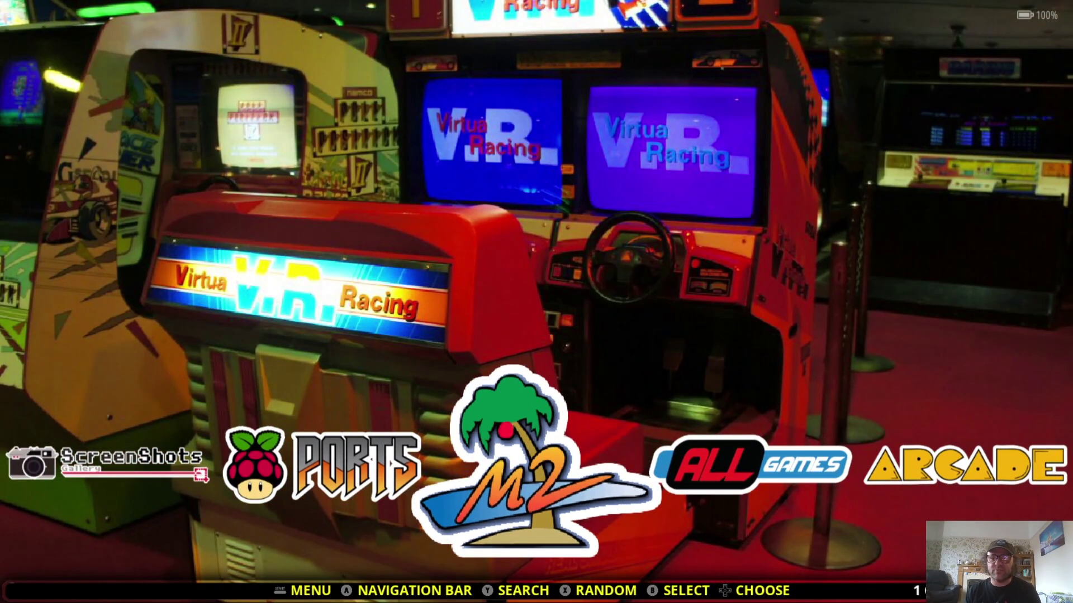
key(Return)
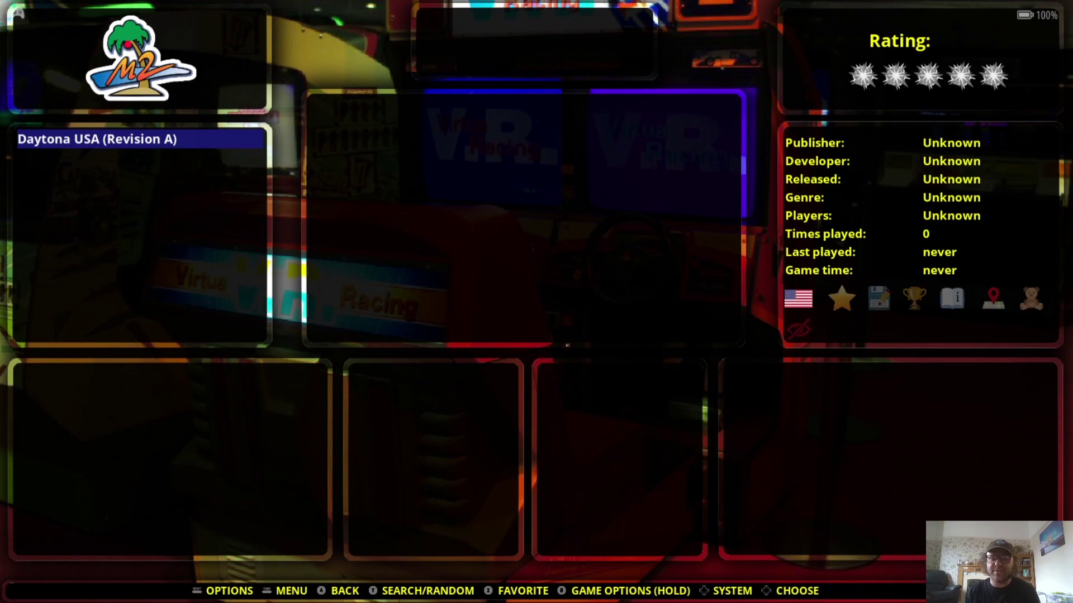
Scrape the missing media for the Model 2 system's games from ScreenScraper
key(Escape)
key(Up)
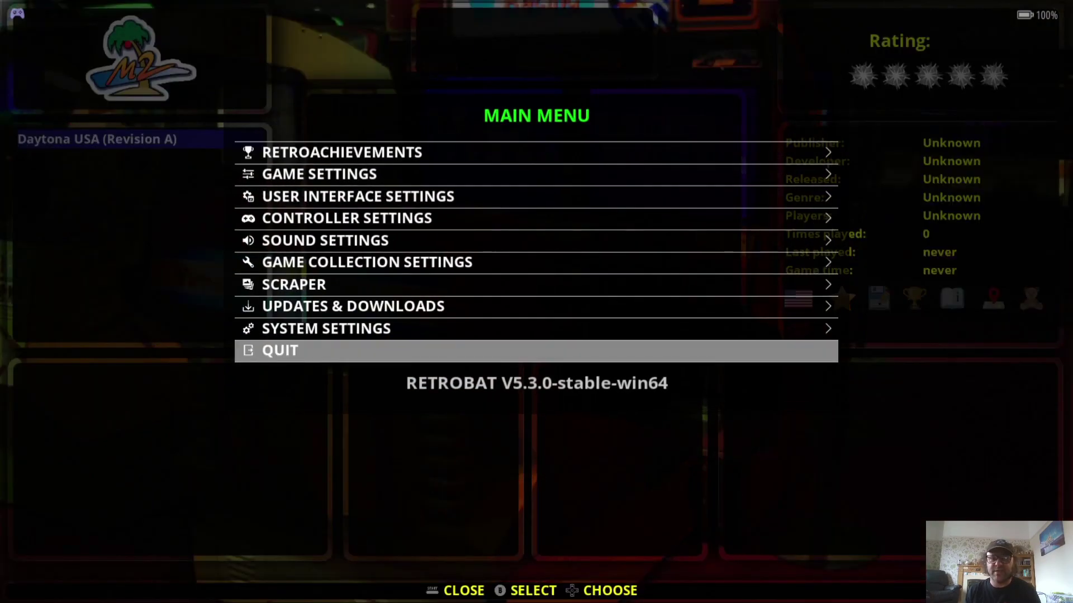
key(Up)
key(Up)
key(Up)
key(Return)
key(Up)
key(Up)
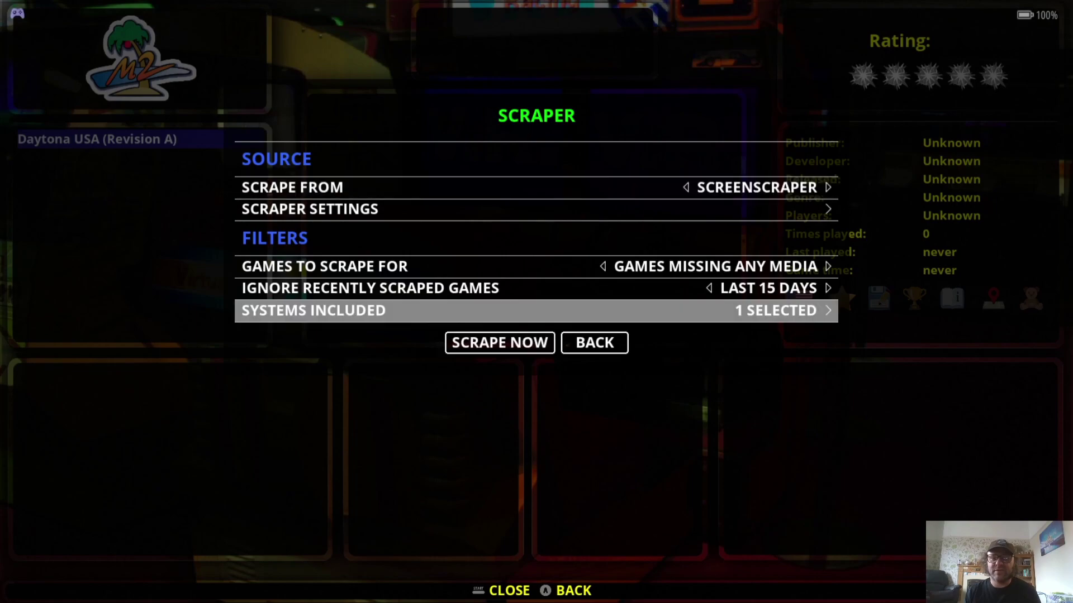
key(Down)
key(Return)
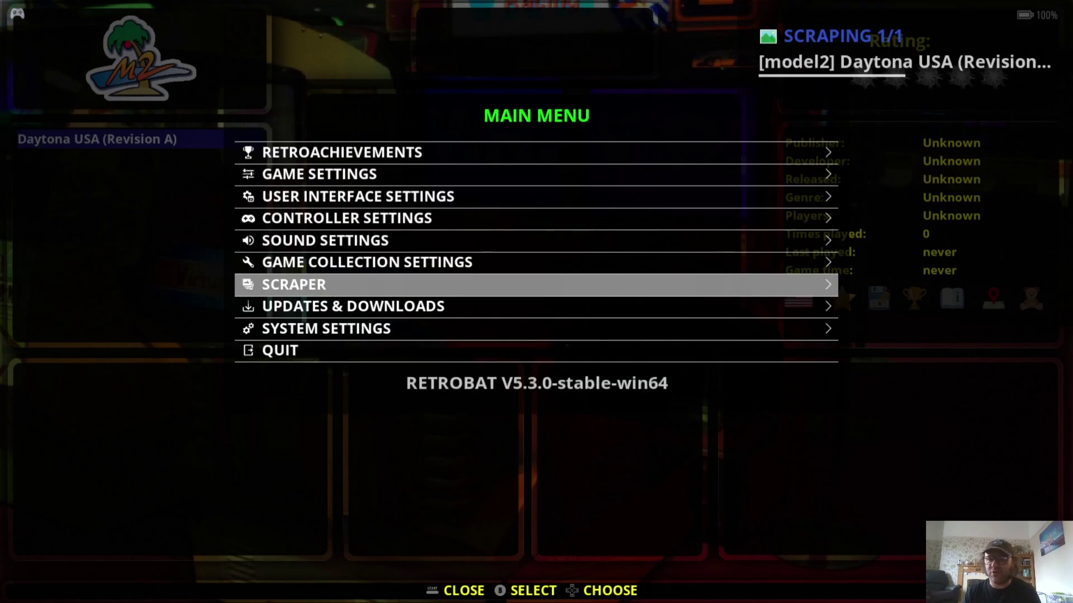
Update the gamelists from the game settings and confirm, applying the scraped data
key(Up)
key(Up)
key(Up)
key(Up)
key(Up)
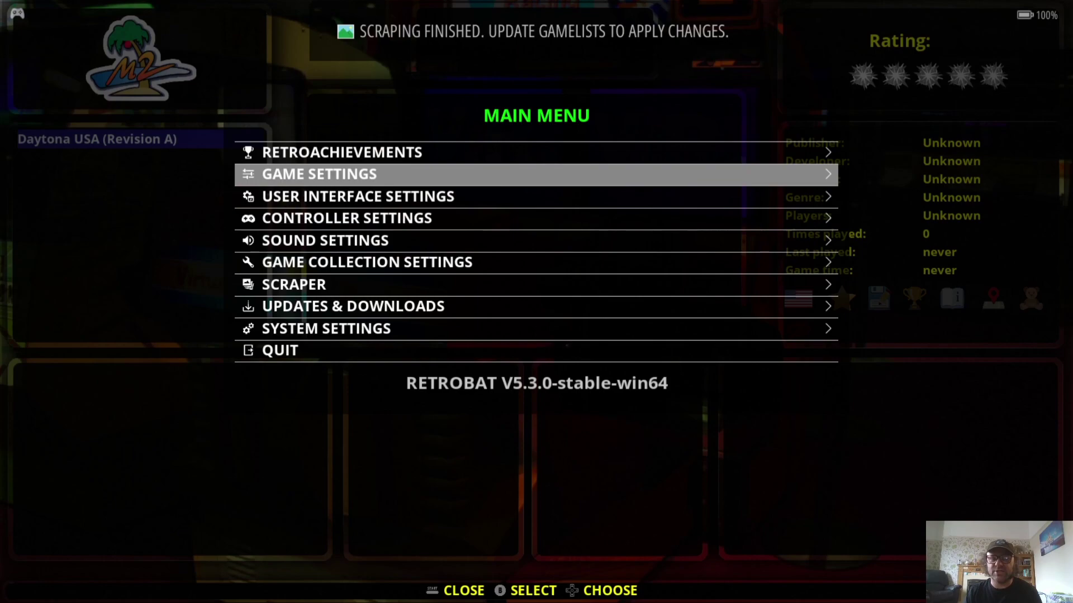
key(Return)
key(Return)
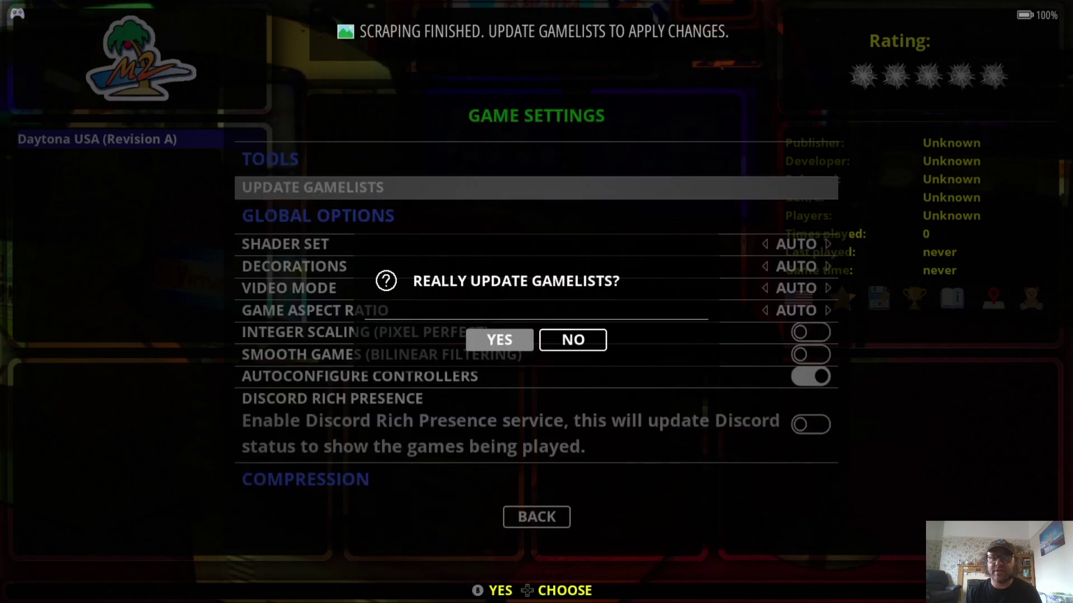
key(Return)
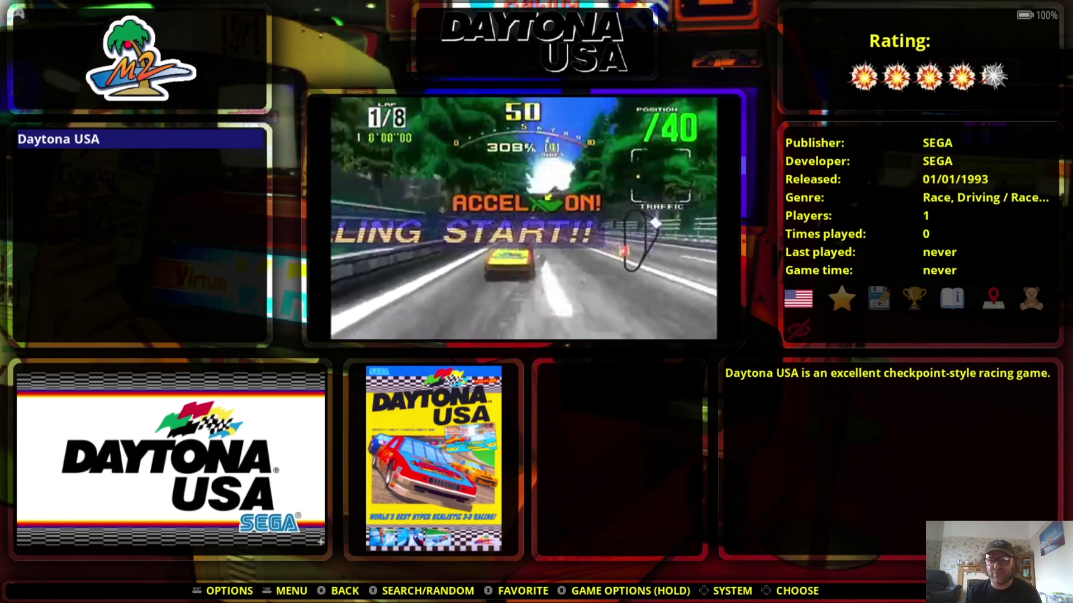
Examine the M2Emulator MultiCPU and SingleCPU choices in Model 2's advanced system options, keeping the emulator on Auto
key(BackSpace)
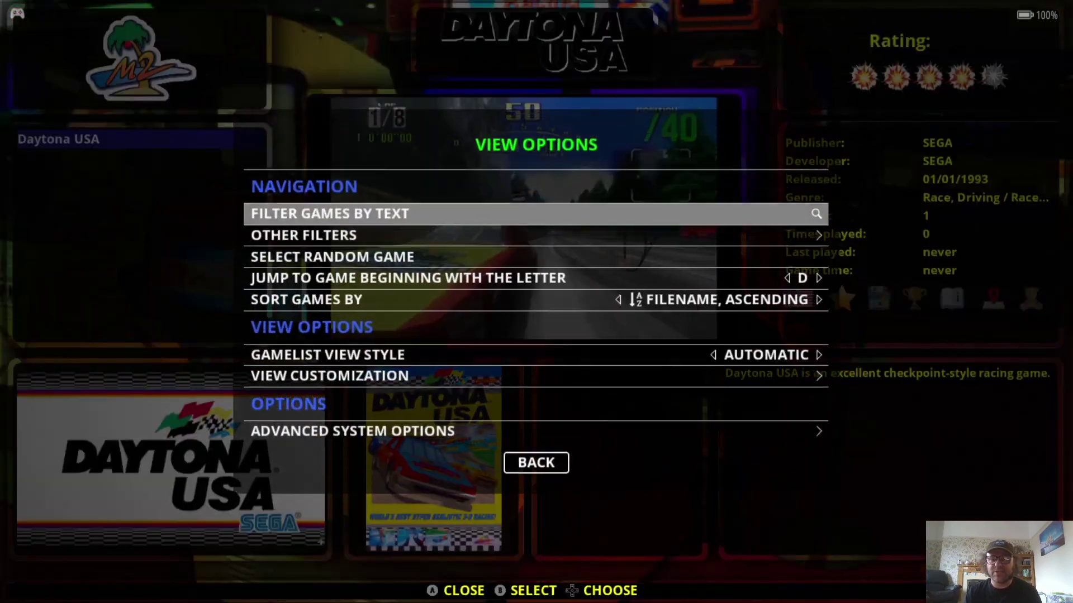
key(Up)
key(Return)
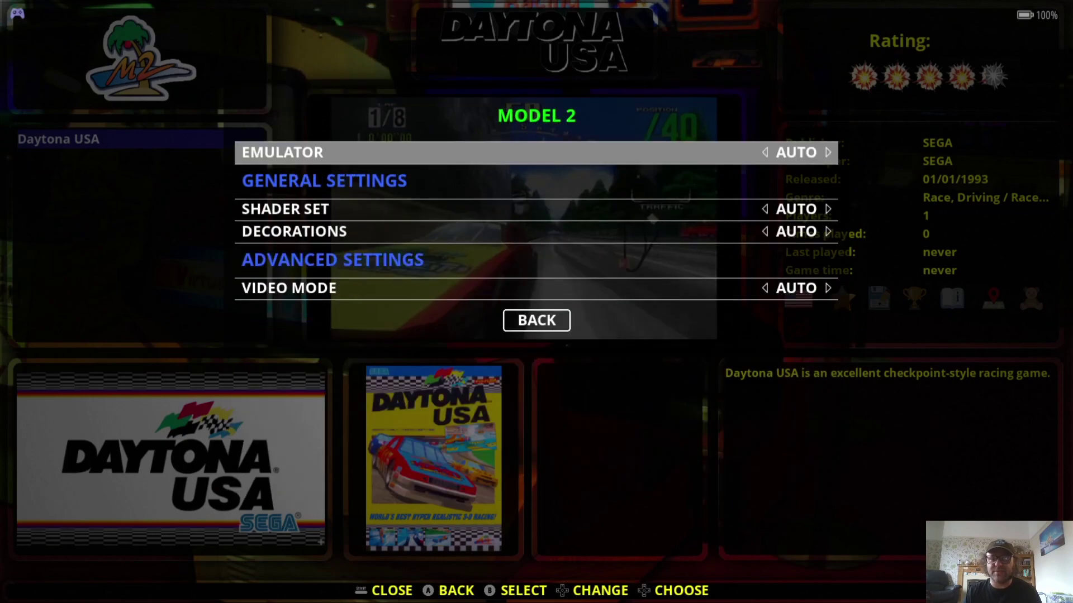
key(Return)
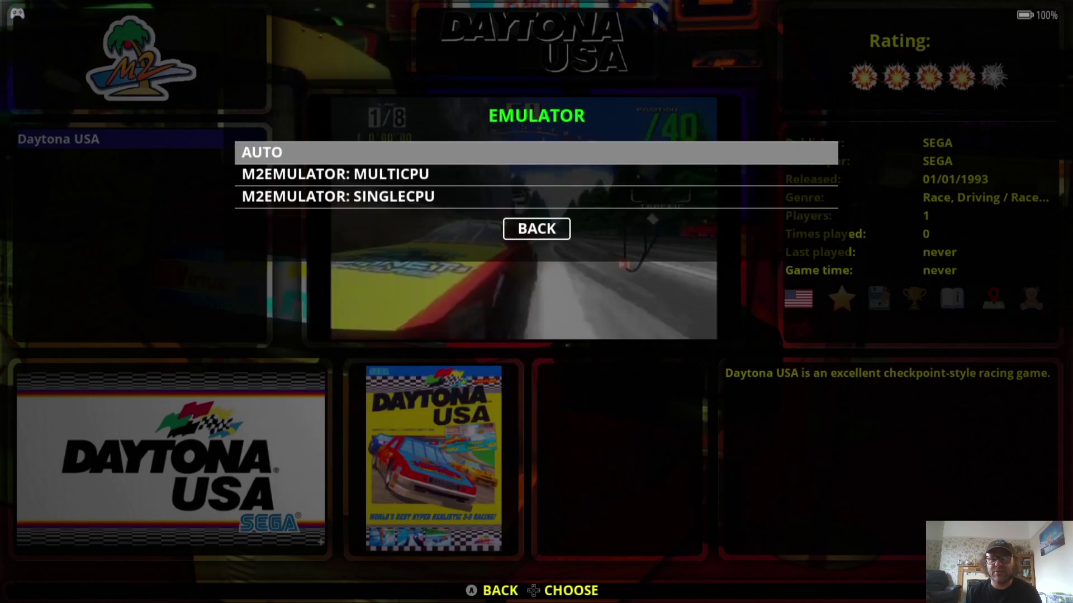
key(Down)
key(Down)
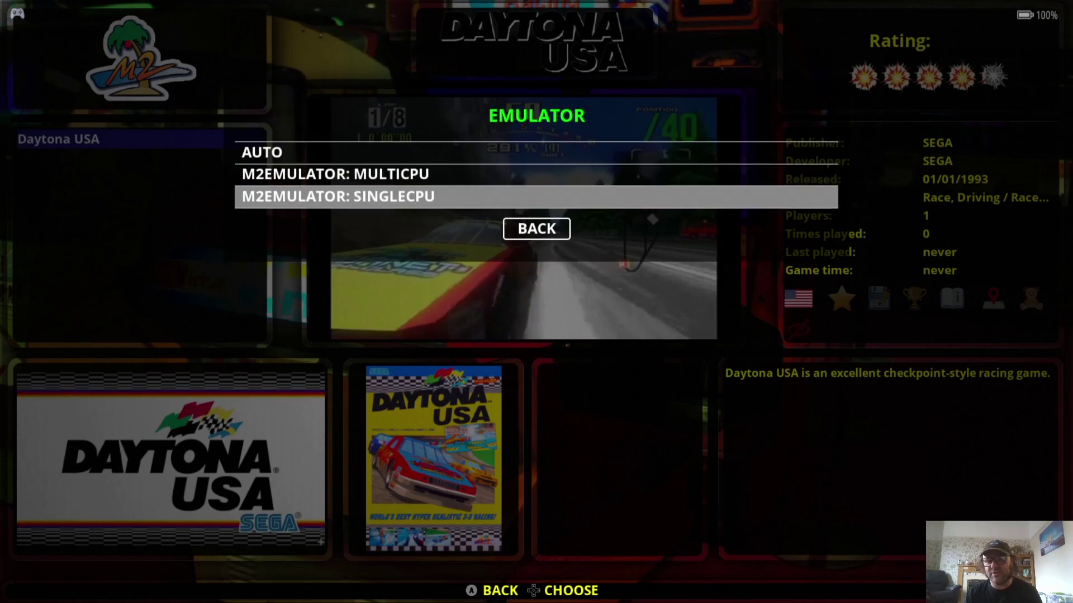
key(Up)
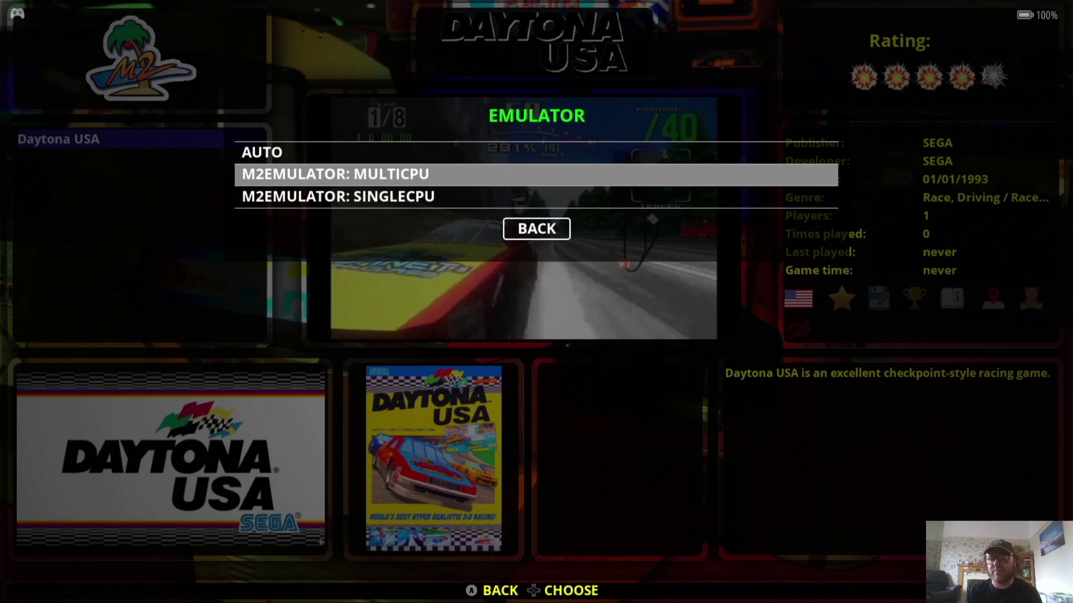
key(Up)
key(Down)
key(Down)
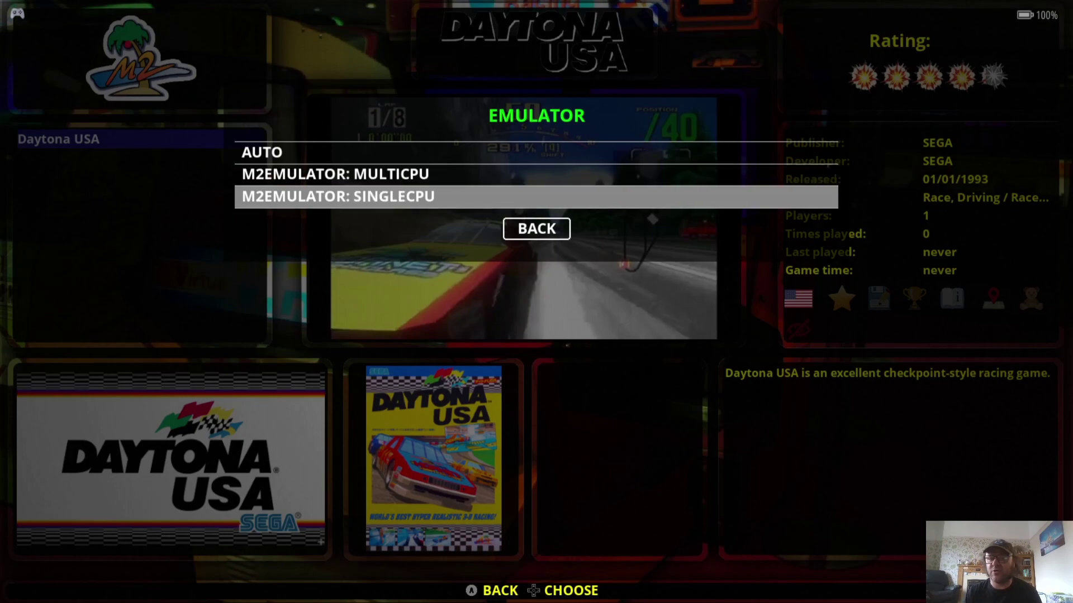
key(Up)
key(Up)
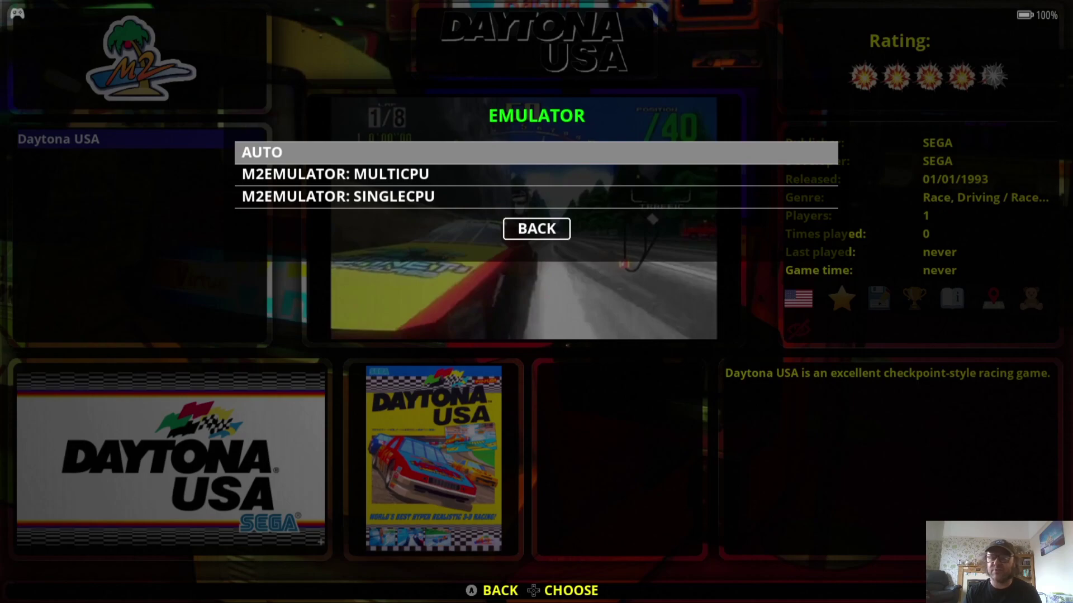
key(Down)
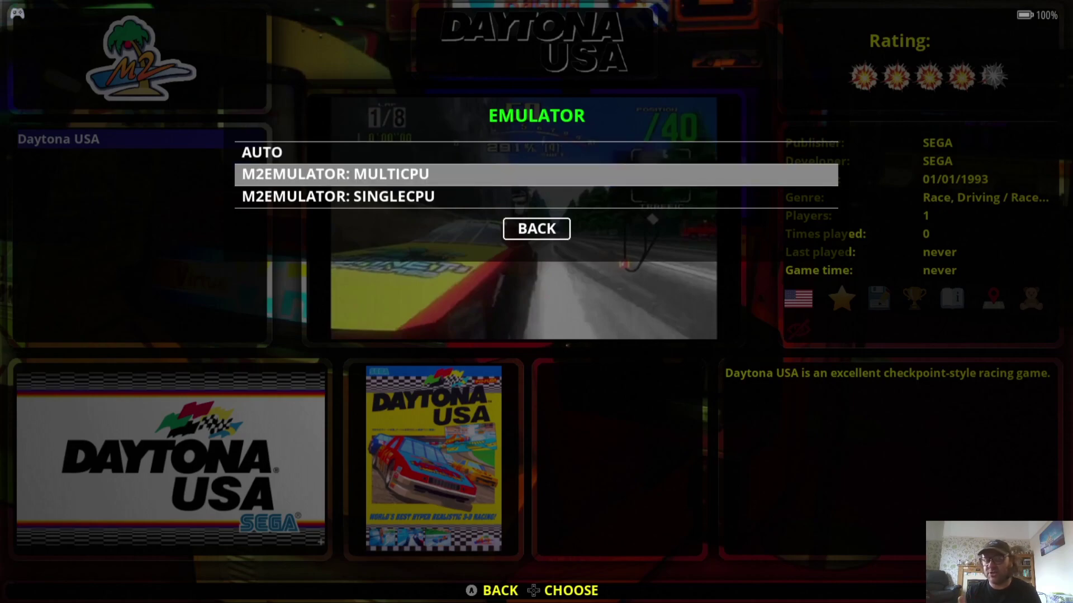
key(Up)
key(Return)
key(Down)
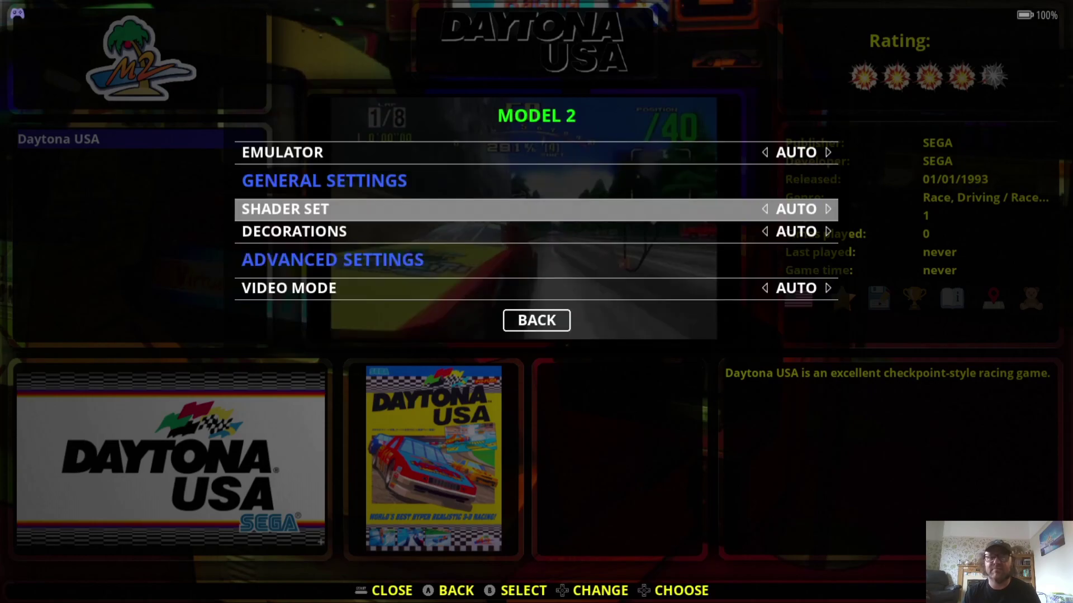
key(Escape)
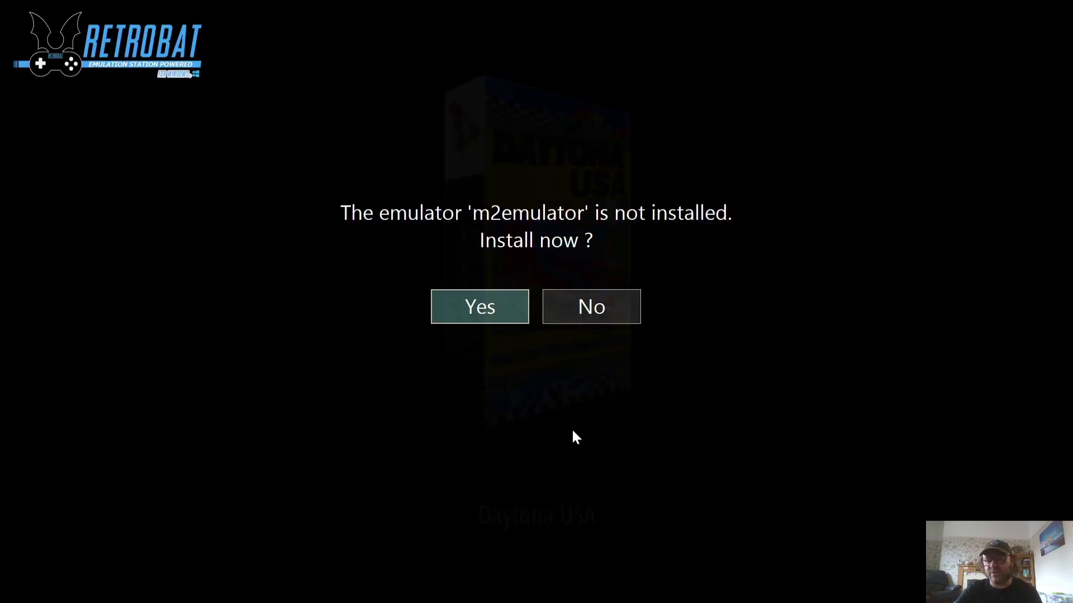
Install the missing m2emulator for Daytona USA, and insert a coin and start the game up to circuit selection
click(483, 307)
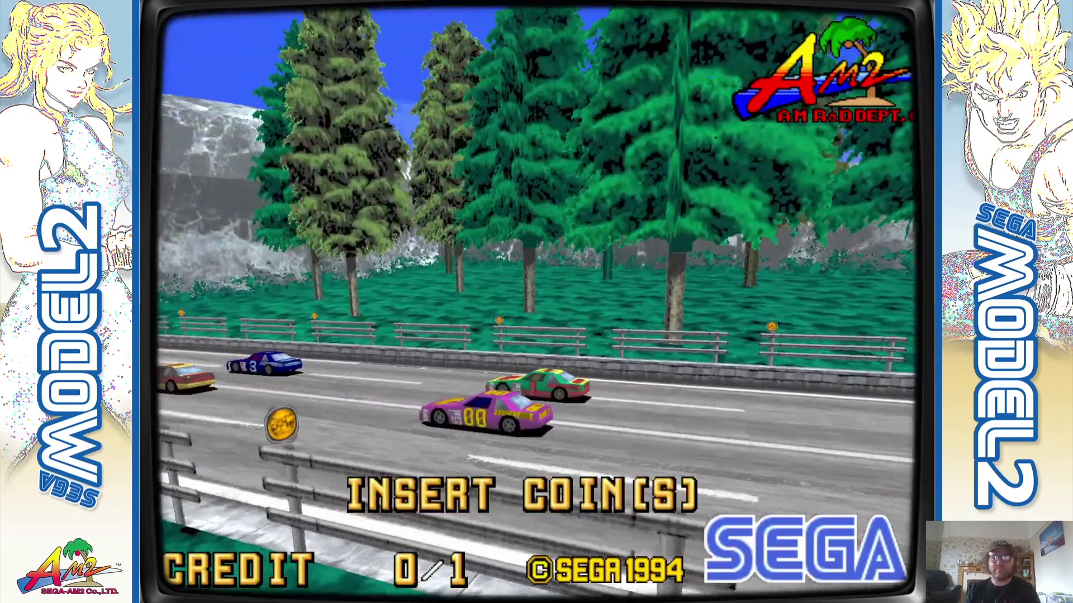
key(5)
key(1)
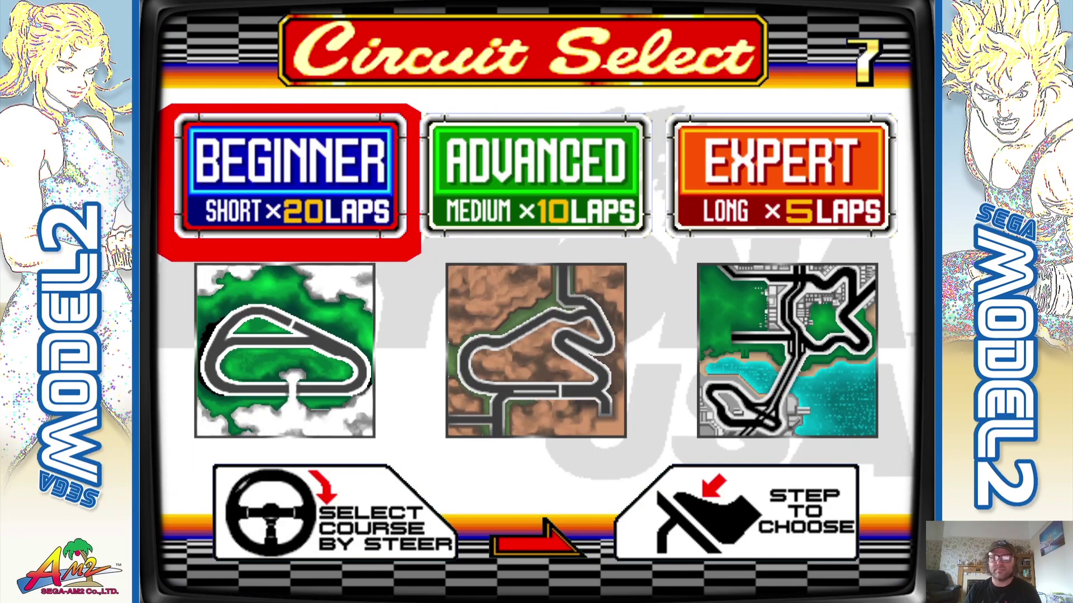
Choose the Beginner circuit and the Automatic car to start a Daytona USA race
key(Up)
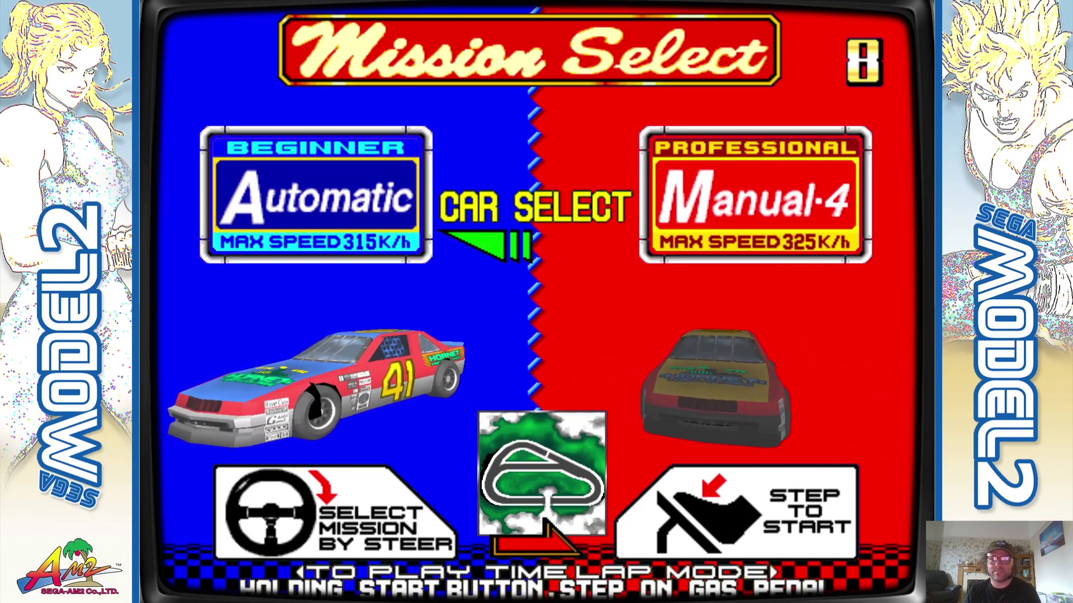
key(Up)
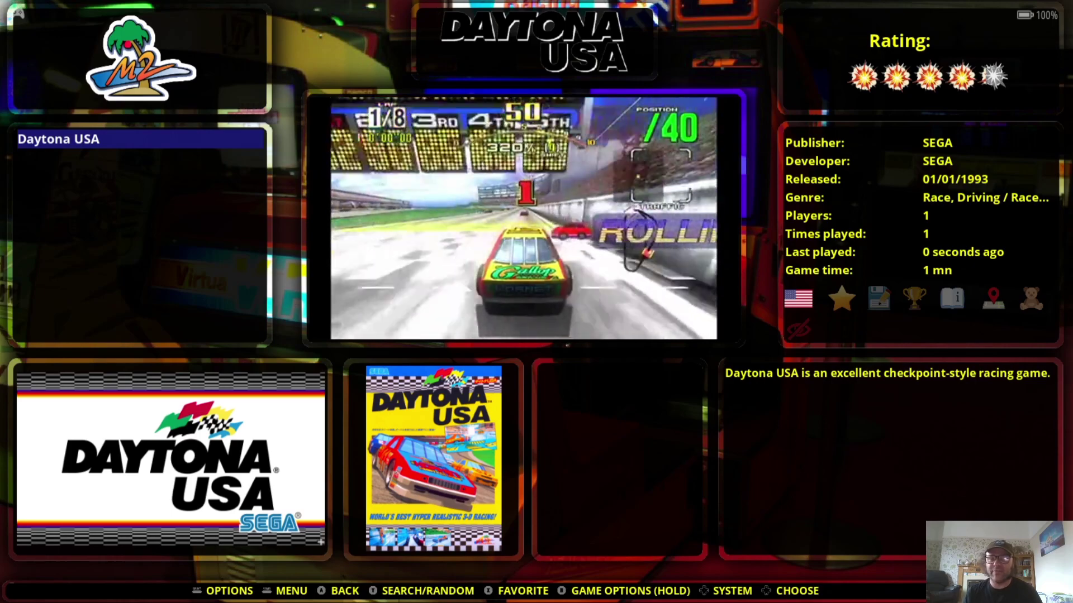
Set the shader set to Scanlines in Model 2's advanced system options
key(F1)
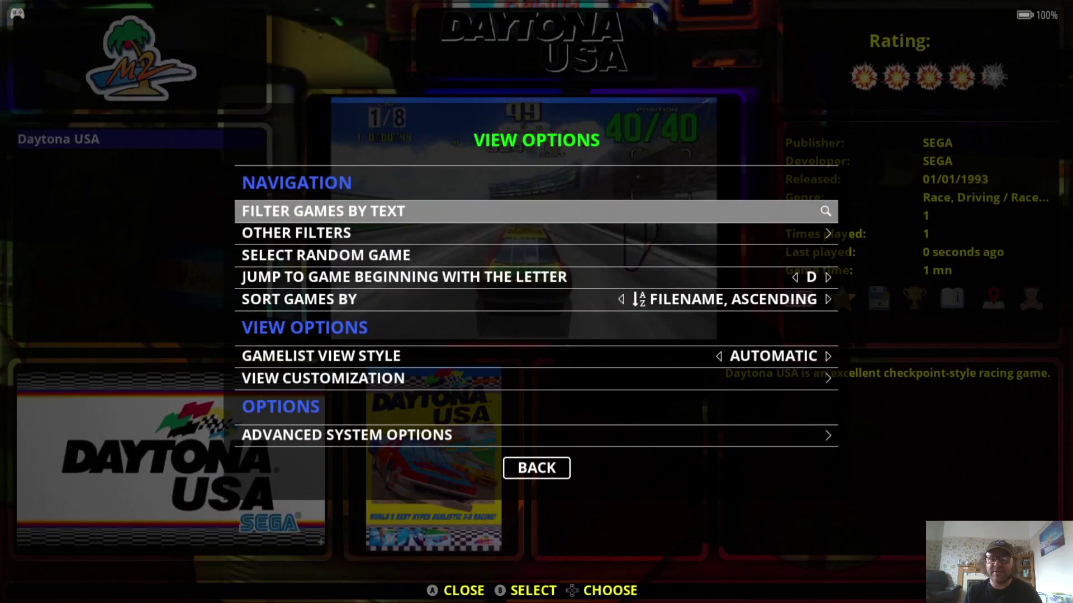
key(Up)
key(Up)
key(Return)
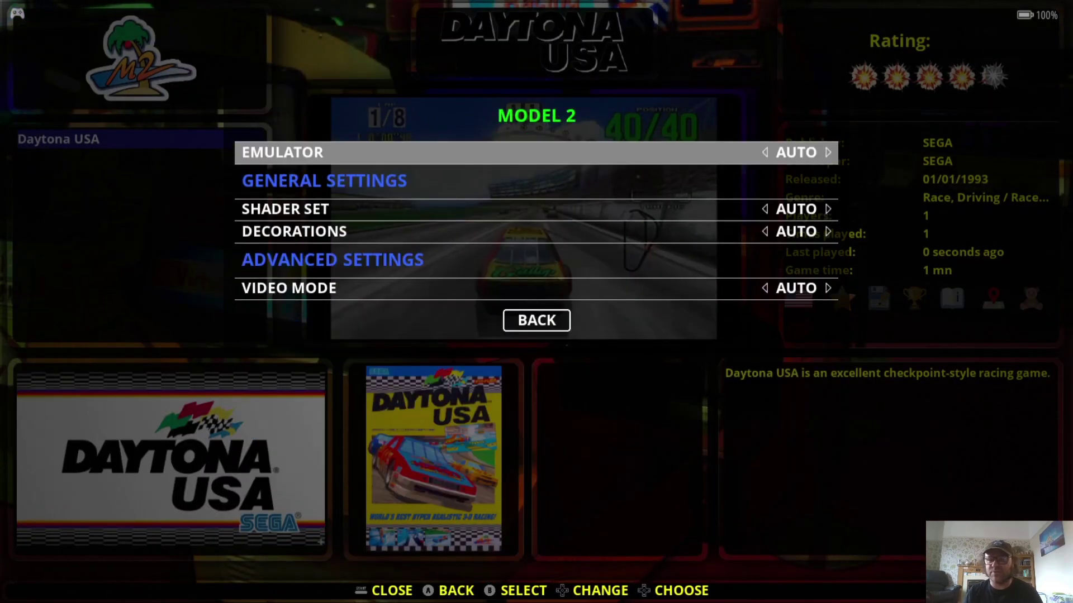
key(Down)
key(Return)
key(Down)
key(Down)
key(Down)
key(Down)
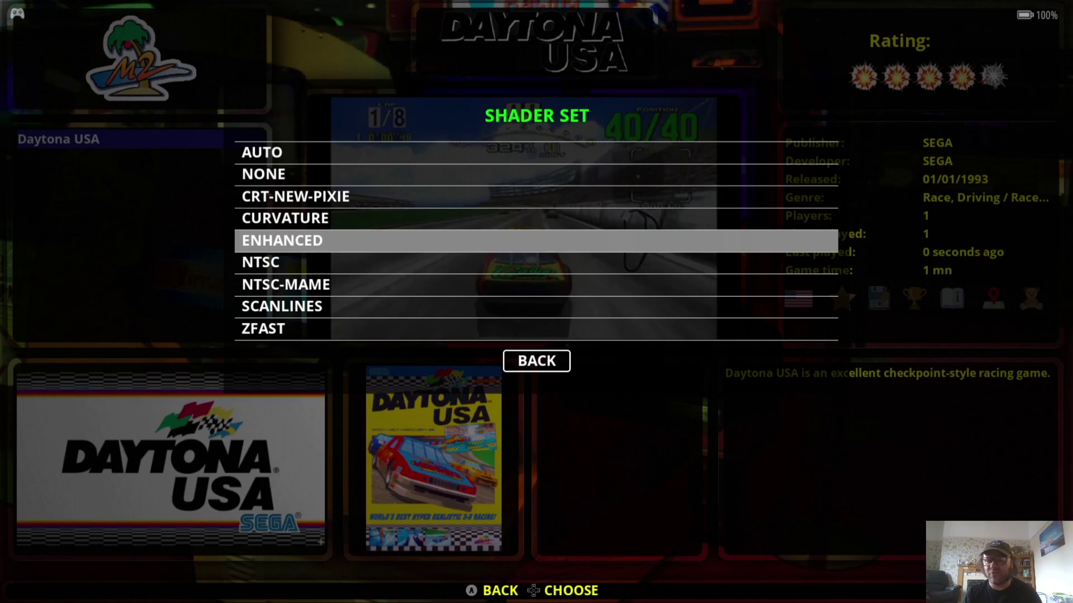
key(Down)
key(Down)
key(Down)
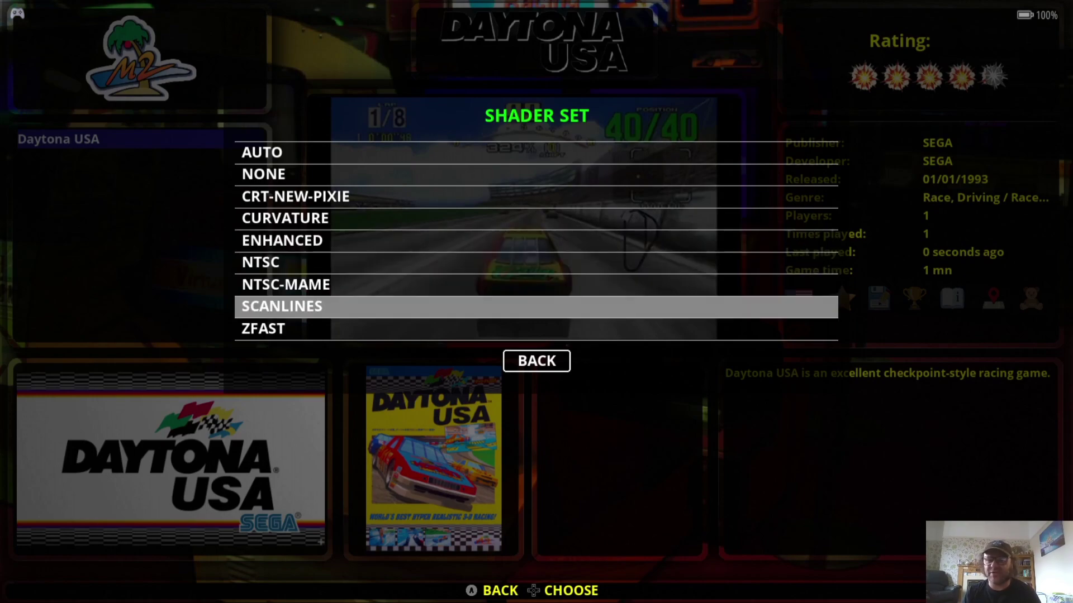
key(Up)
key(Down)
key(Up)
key(Down)
key(Return)
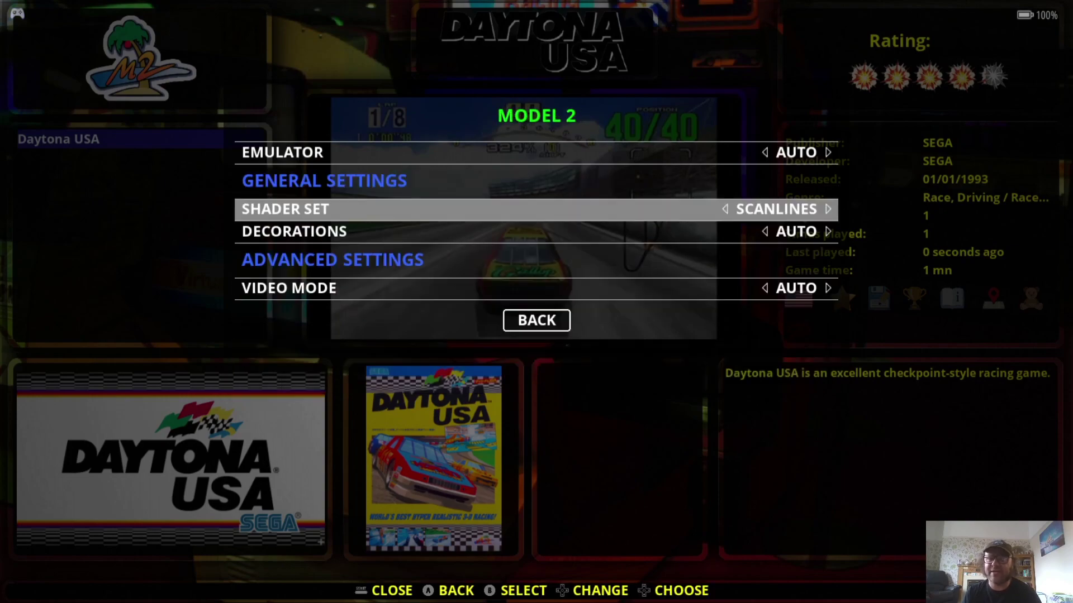
Look through the available bezel decorations for Model 2 and set Decorations to None
key(Down)
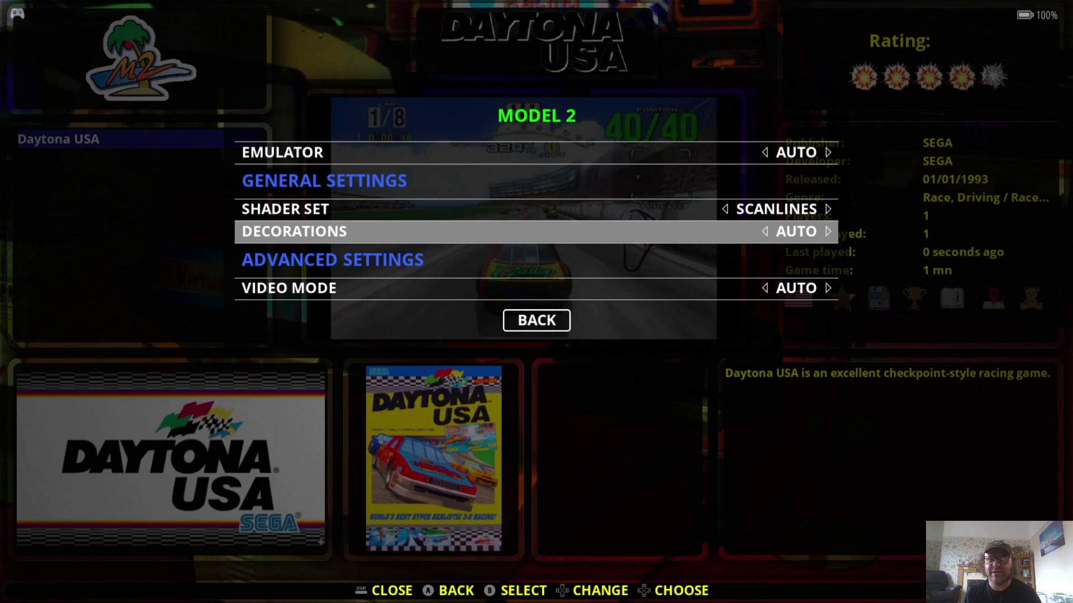
key(Right)
key(Return)
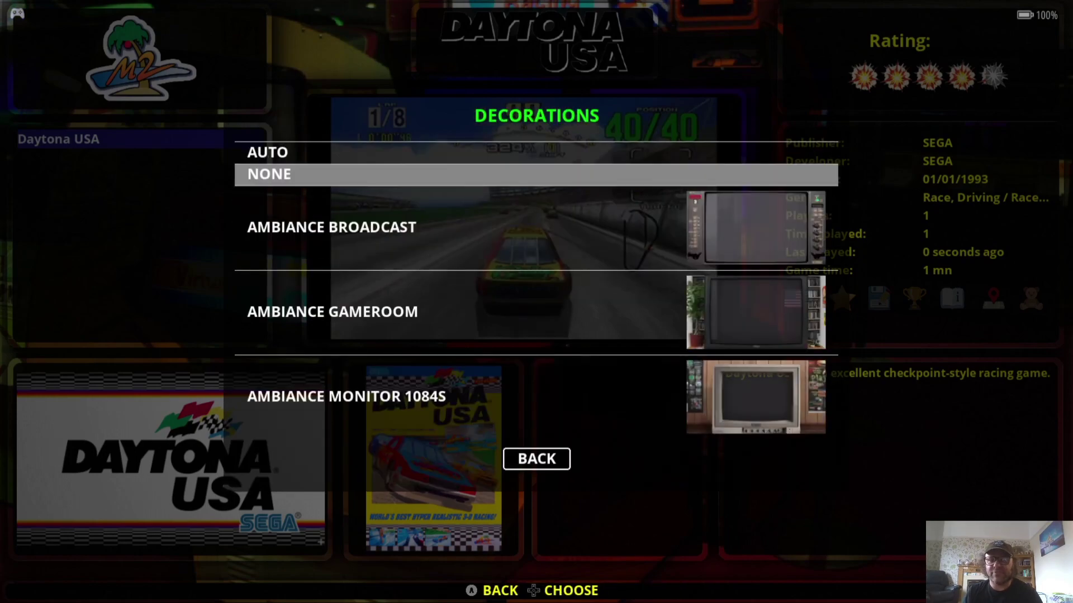
key(Down)
key(Down)
key(Down)
key(Down)
key(Down)
key(Down)
key(Down)
key(Down)
key(Down)
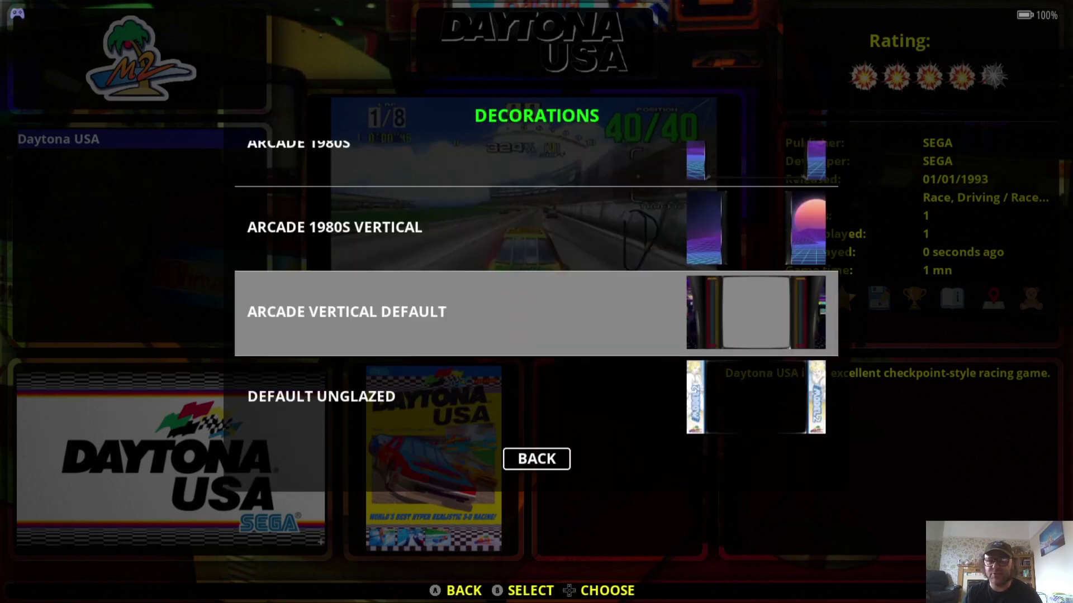
key(Down)
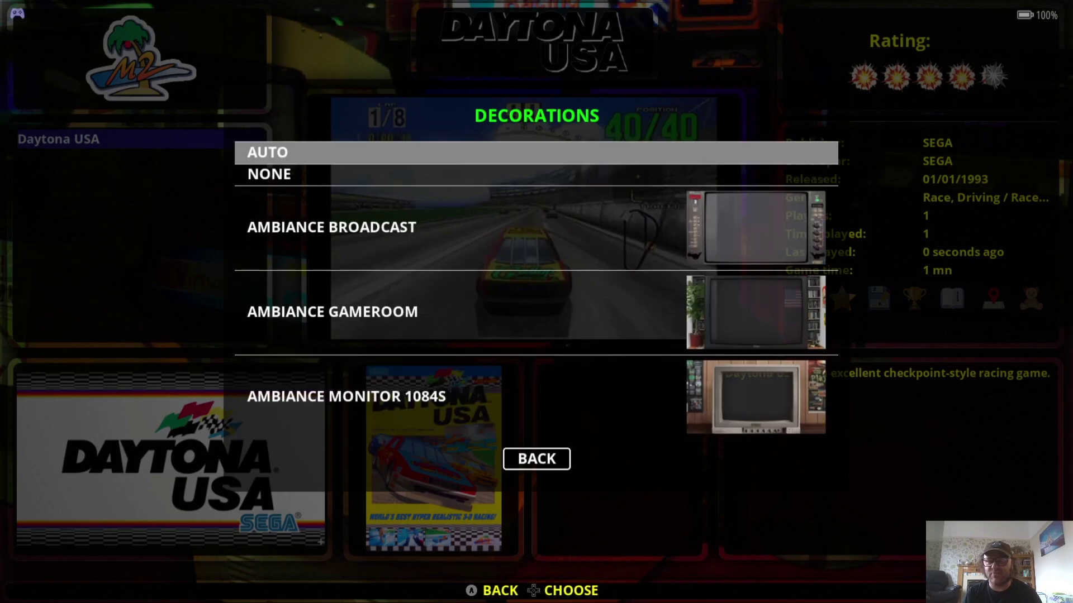
key(Down)
key(Down)
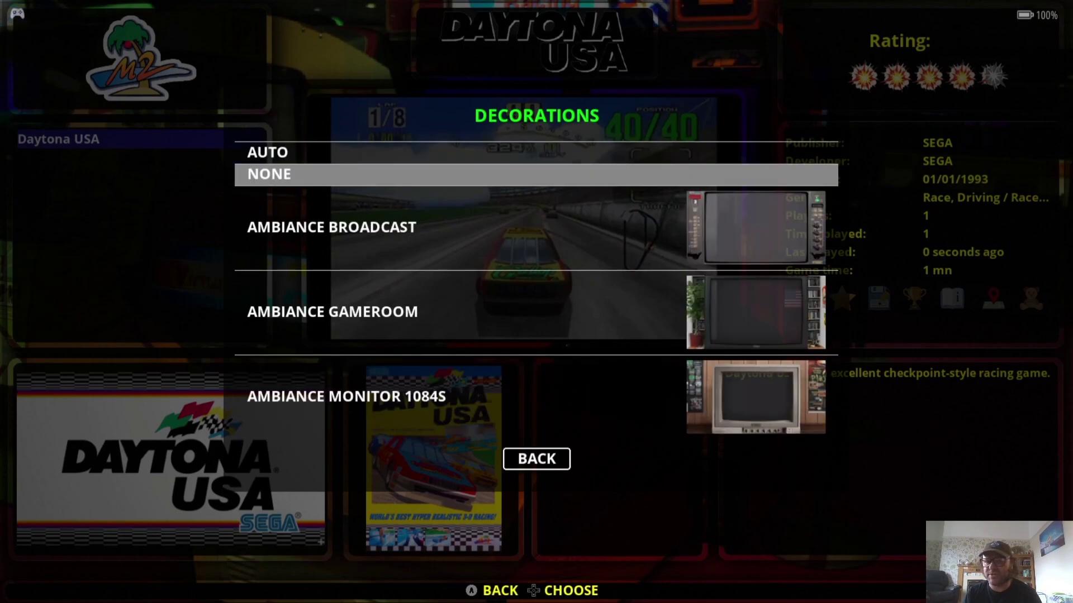
key(Up)
key(Up)
key(Up)
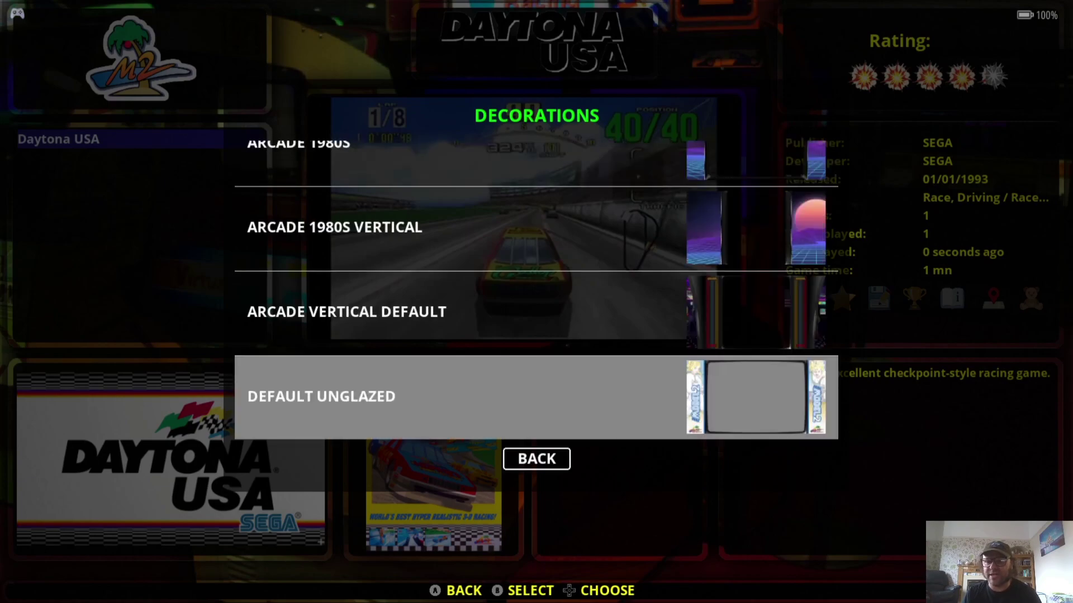
key(Up)
key(Up)
key(Up)
key(Up)
key(Up)
key(Up)
key(Up)
key(Up)
key(Up)
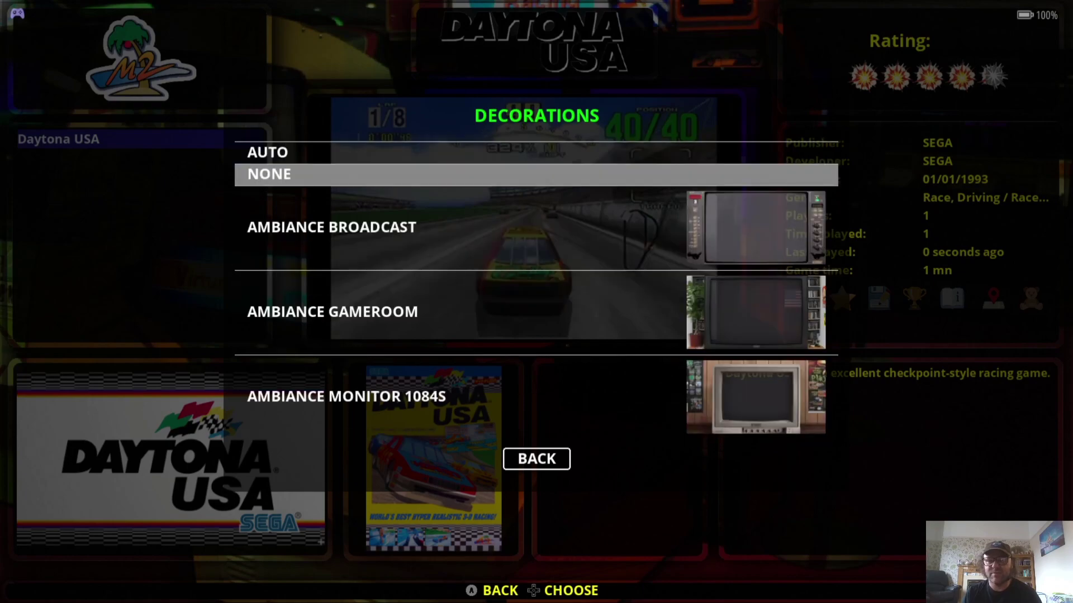
key(Return)
Examine the video mode resolutions offered for Model 2, keeping the video mode on Auto
key(Down)
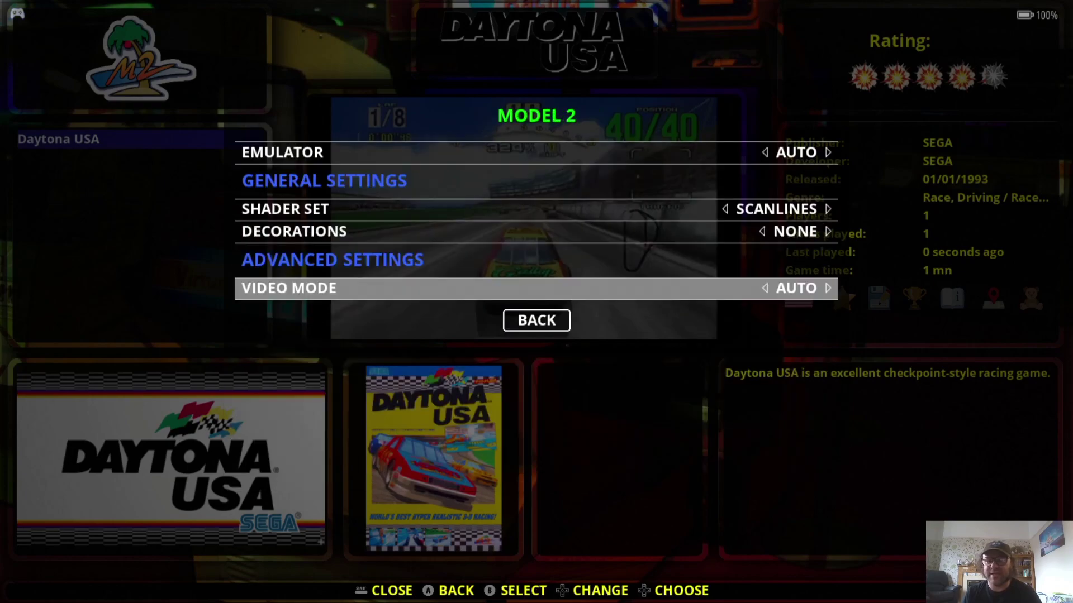
key(Return)
key(Down)
key(Down)
key(Down)
key(Down)
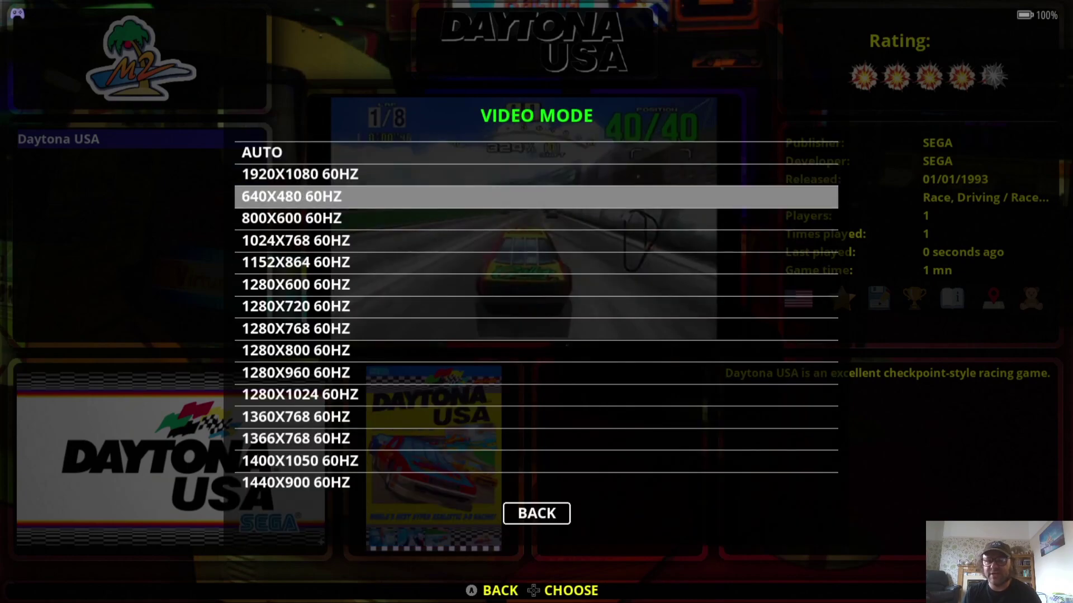
key(Up)
key(Up)
key(Up)
key(Down)
key(Down)
key(Down)
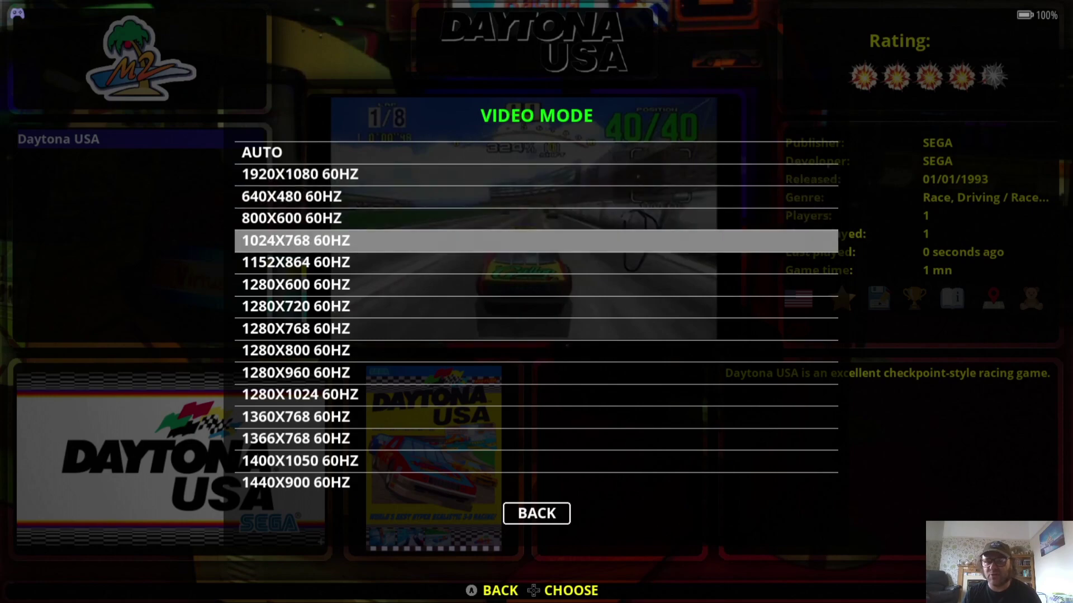
key(Up)
key(Up)
key(Up)
key(Up)
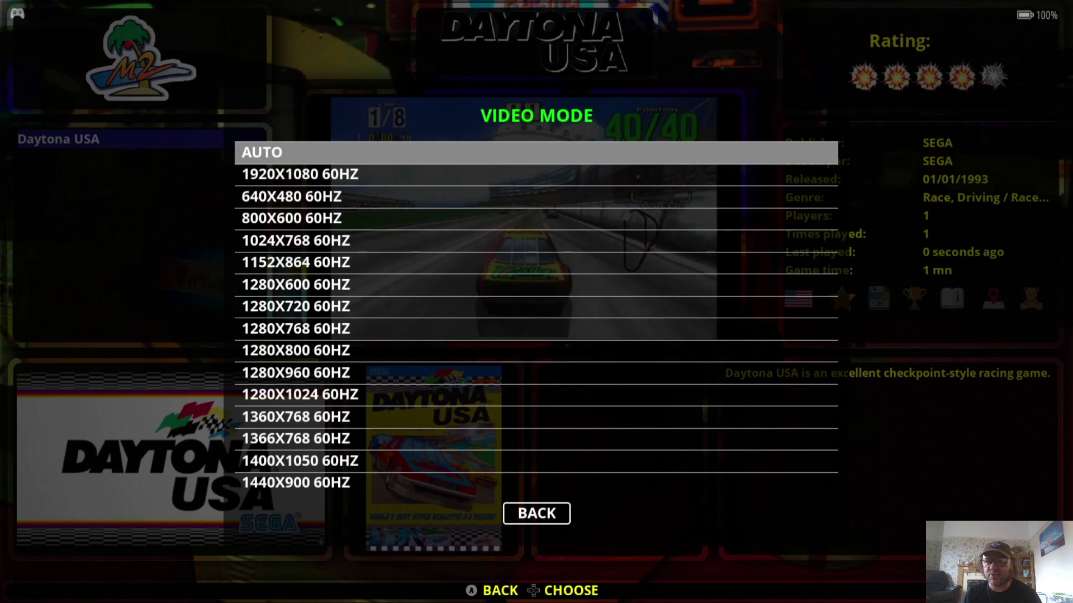
key(Down)
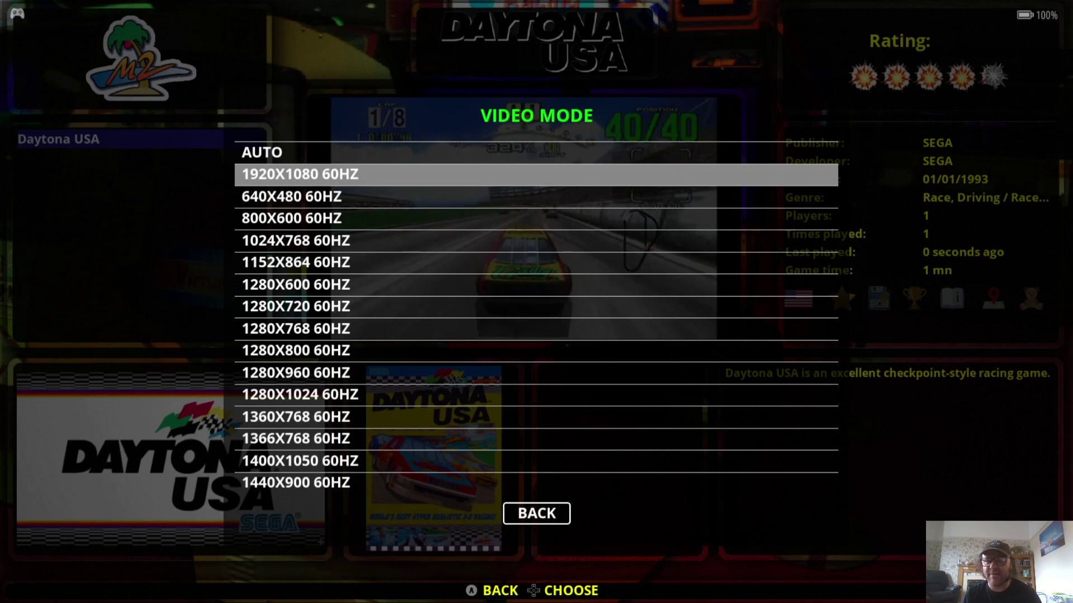
key(Escape)
key(Escape)
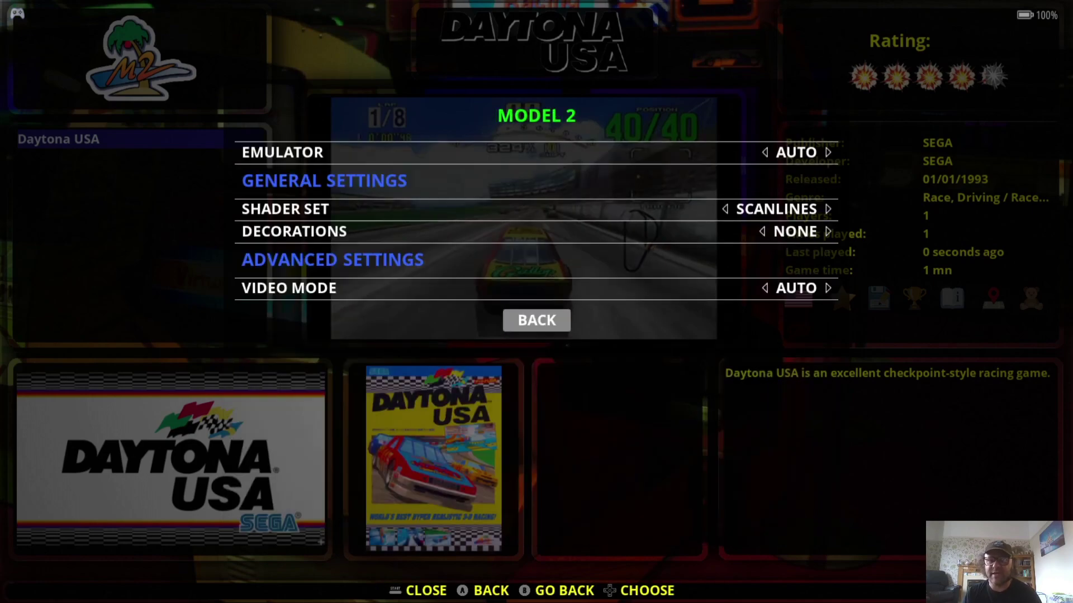
Leave the view options, launch Daytona USA, insert a coin and start the game up to circuit selection
key(space)
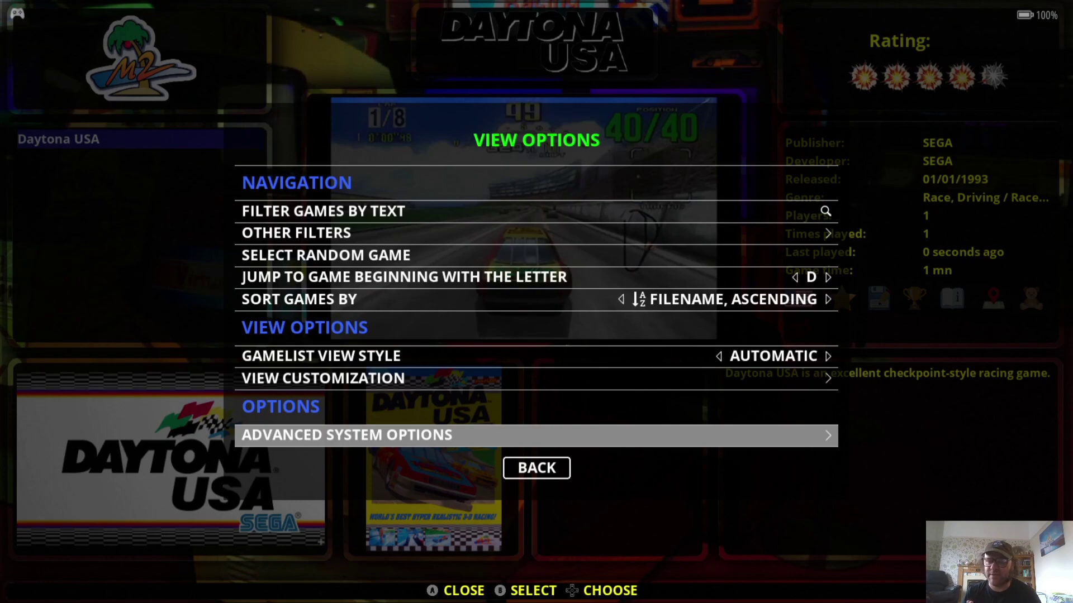
key(Down)
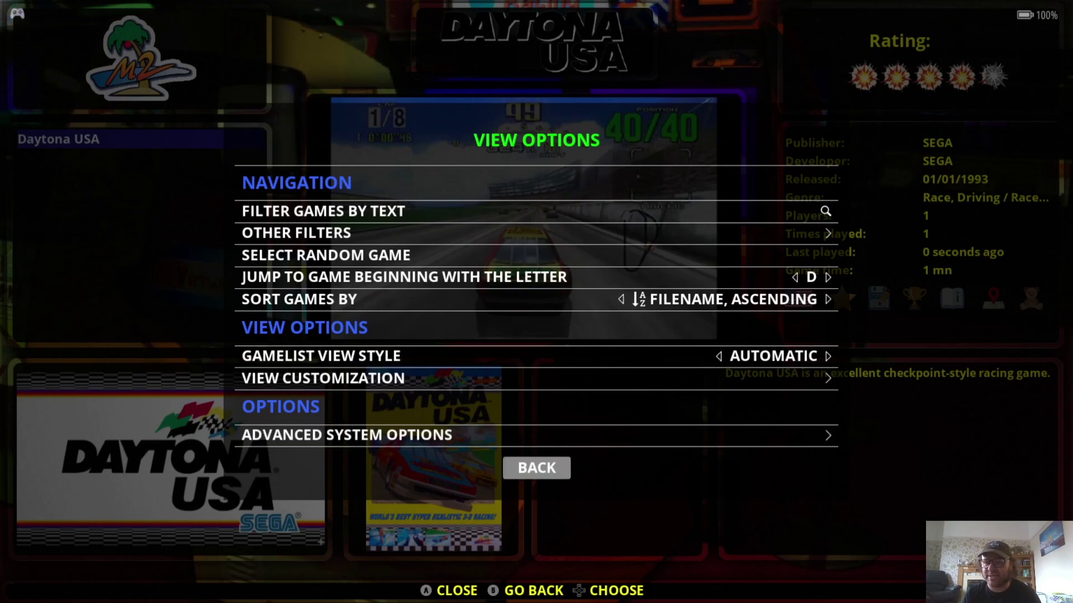
key(Return)
key(Return)
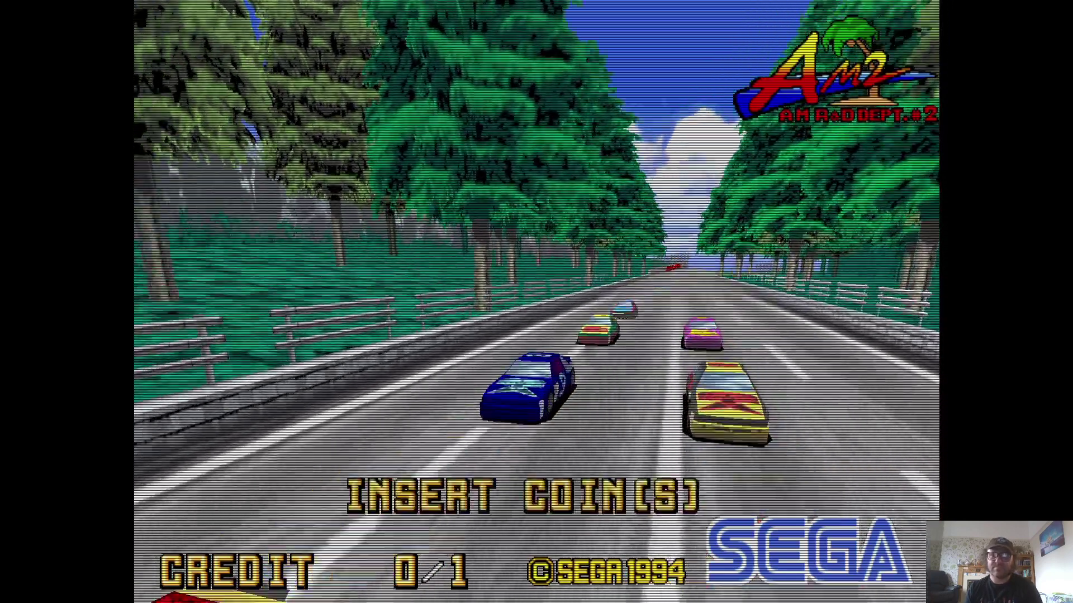
key(5)
key(1)
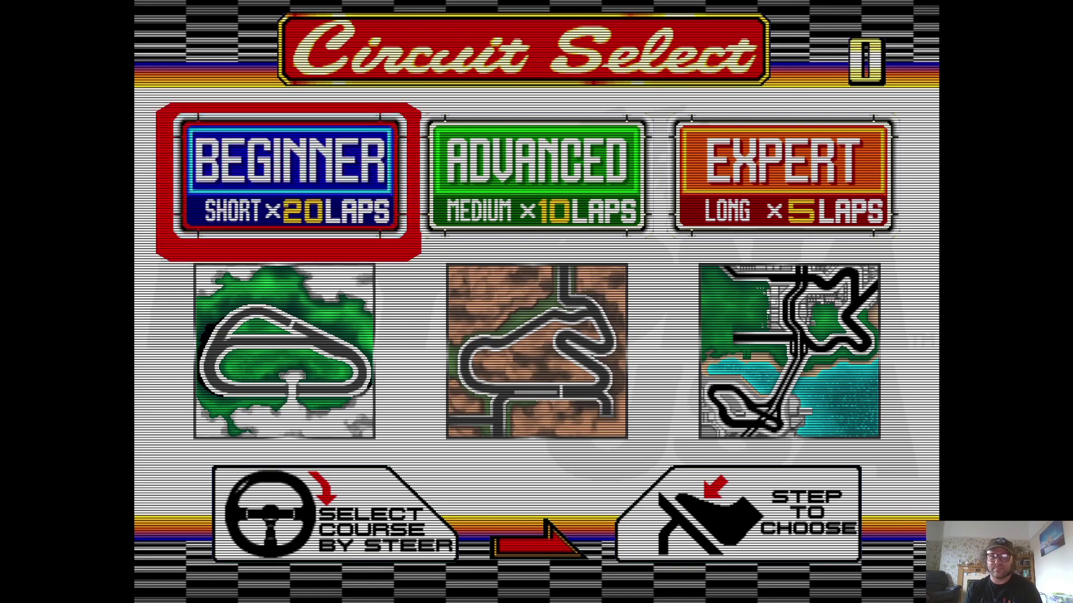
Open the Game System settings from Daytona USA's test mode
key(ctrl)
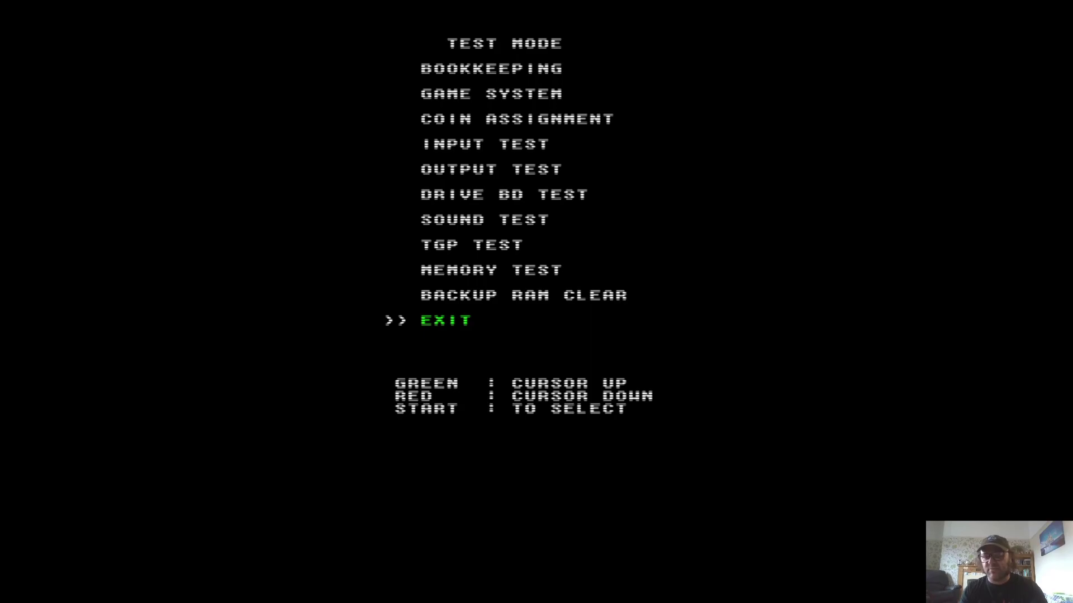
key(Down)
key(Down)
key(Down)
key(Down)
key(Down)
key(Down)
key(Down)
key(Down)
key(Down)
key(Down)
key(Down)
key(Down)
key(Down)
key(Down)
key(Down)
key(Down)
key(Down)
key(Down)
key(Down)
key(Down)
key(Down)
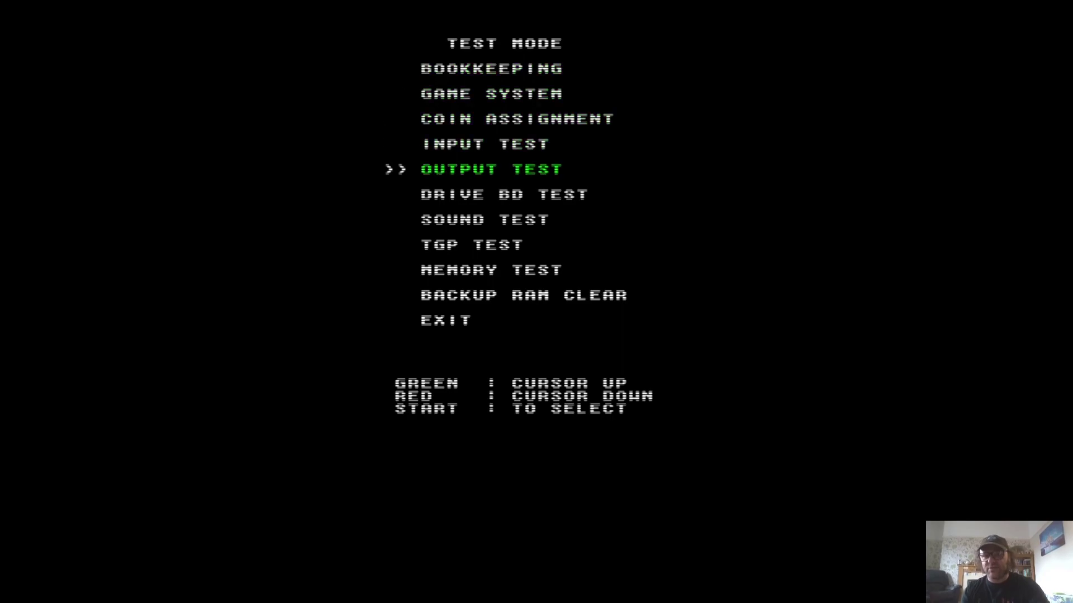
key(Down)
key(Down)
key(Down)
key(Down)
key(Down)
key(Down)
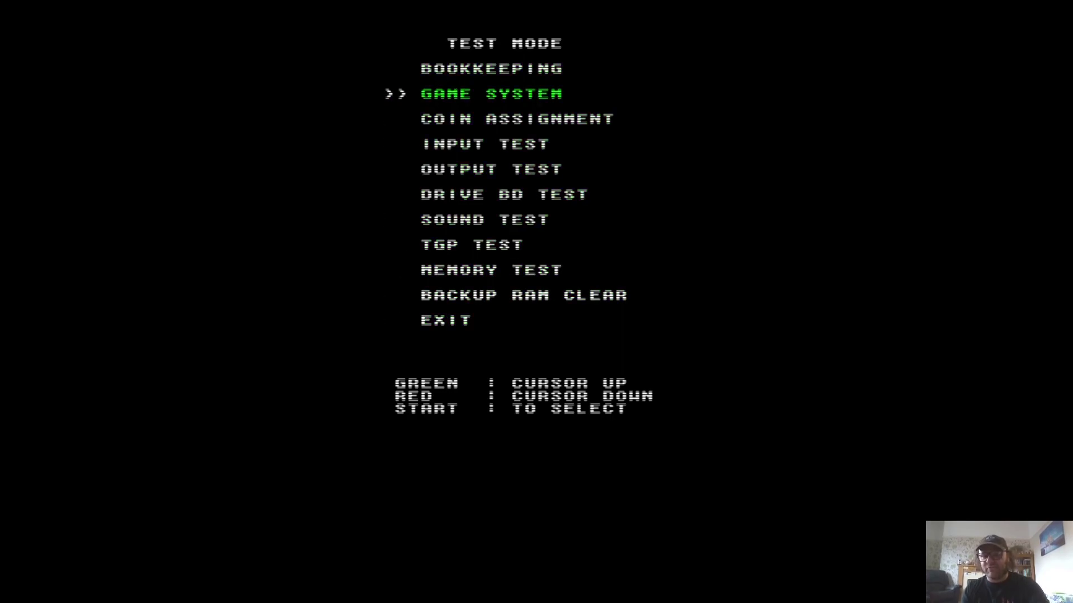
key(Down)
key(Down)
key(Down)
key(Down)
key(Down)
key(Down)
key(Down)
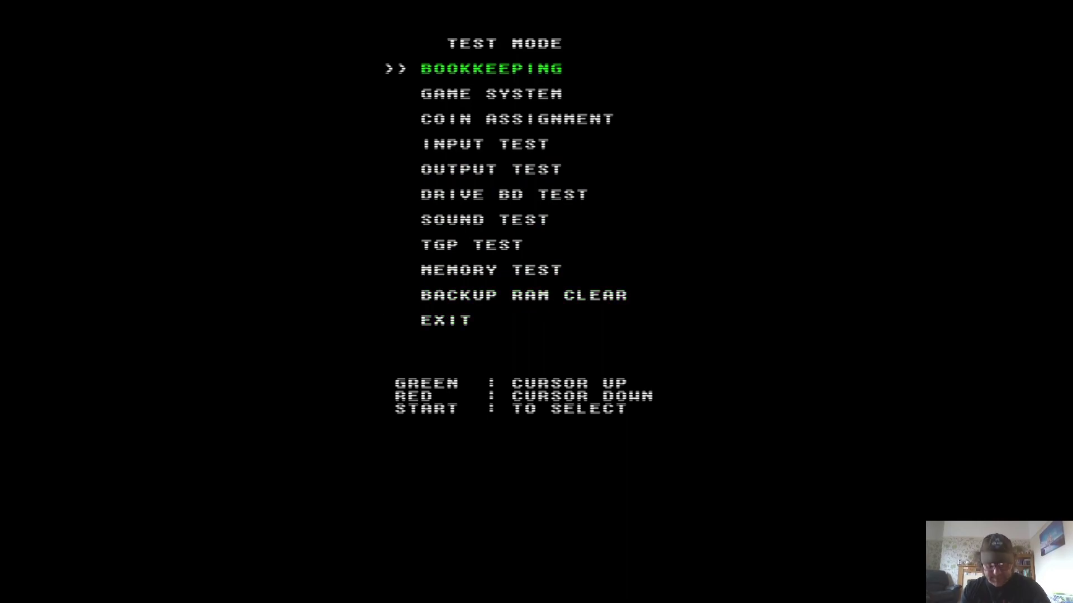
key(Down)
key(Return)
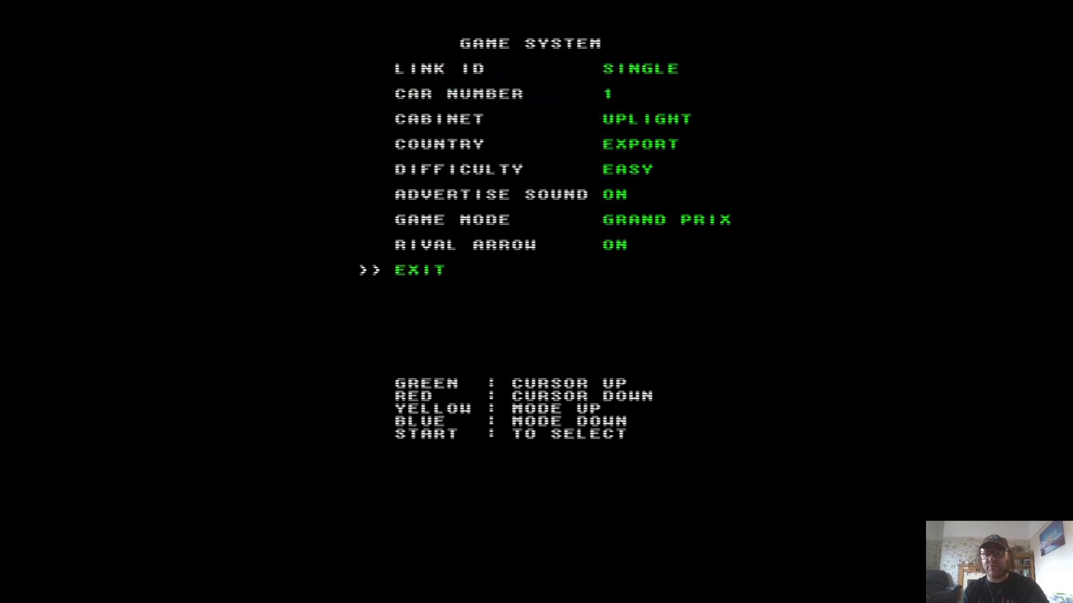
Set the game's Difficulty to Hardest and exit the Game System settings
key(Down)
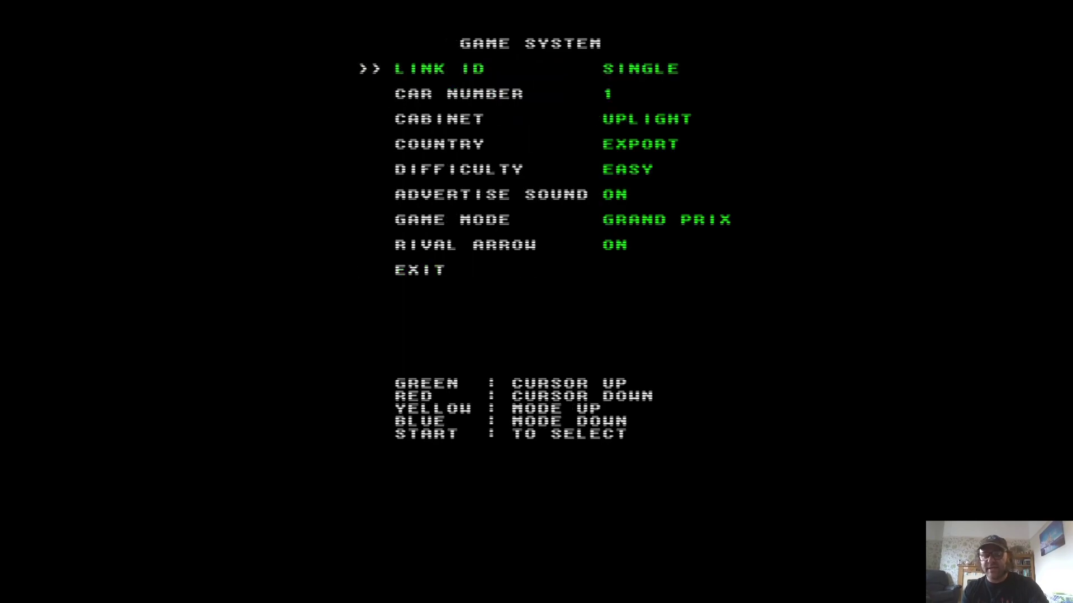
key(Down)
key(Down)
key(Down)
key(Down)
key(Down)
key(Down)
key(Down)
key(Down)
key(Down)
key(Down)
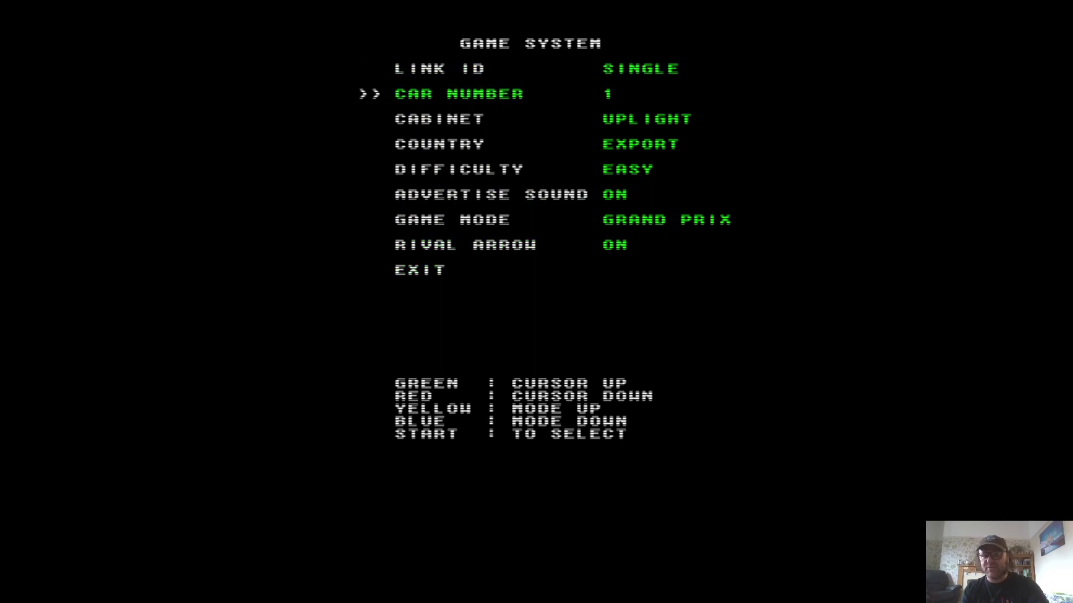
key(Down)
key(Down)
key(Down)
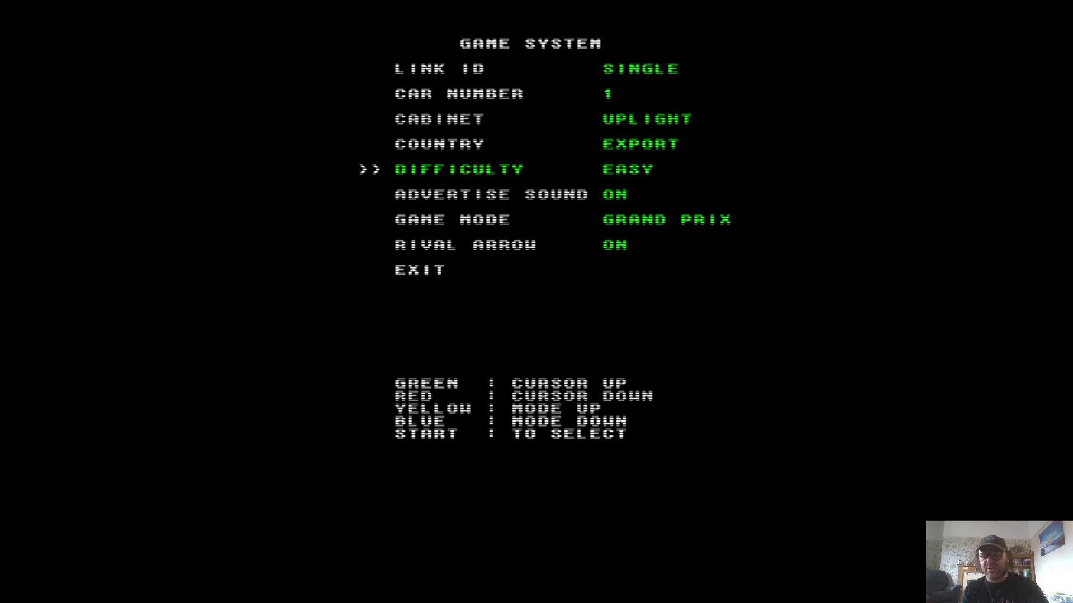
key(Right)
key(Right)
key(Right)
key(Right)
key(Right)
key(Right)
key(Right)
key(Down)
key(Down)
key(Down)
key(Down)
key(Return)
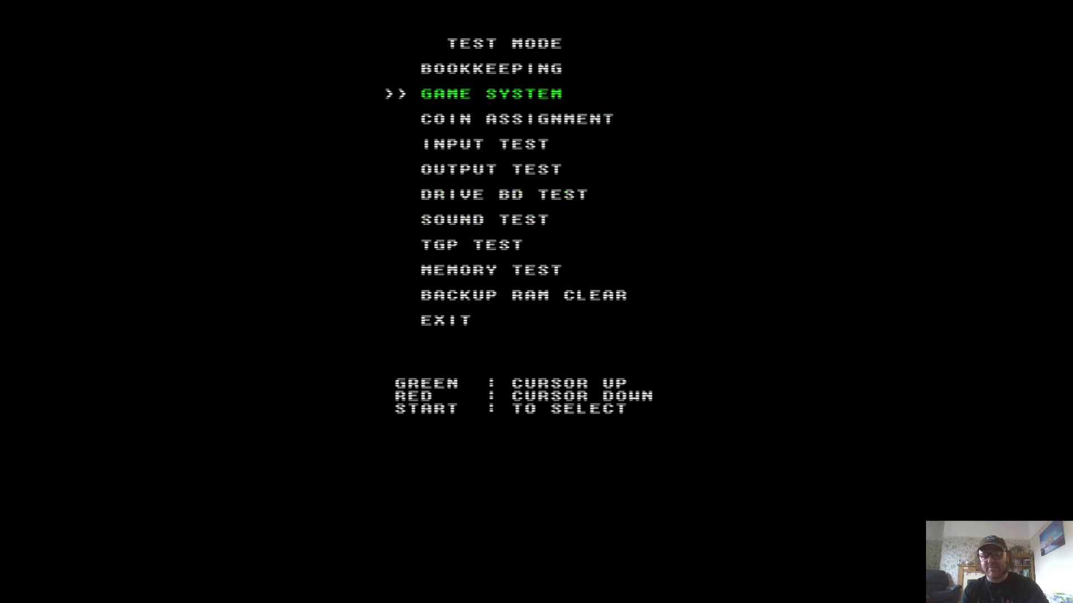
Exit Daytona USA's test mode from the end of its list
key(Down)
key(Down)
key(Down)
key(Down)
key(Down)
key(Down)
key(Down)
key(Down)
key(Down)
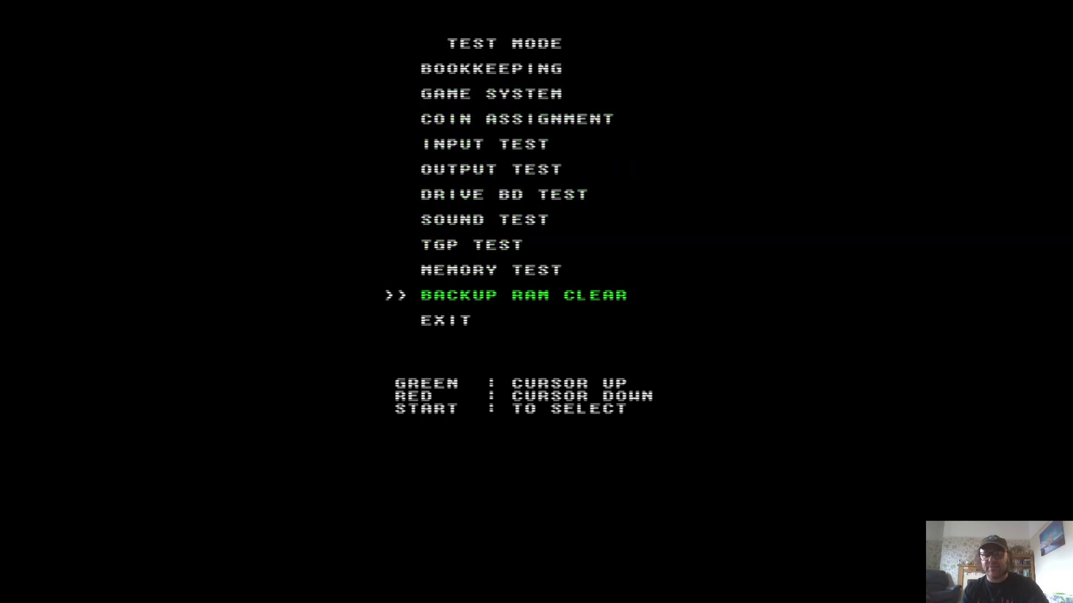
key(Return)
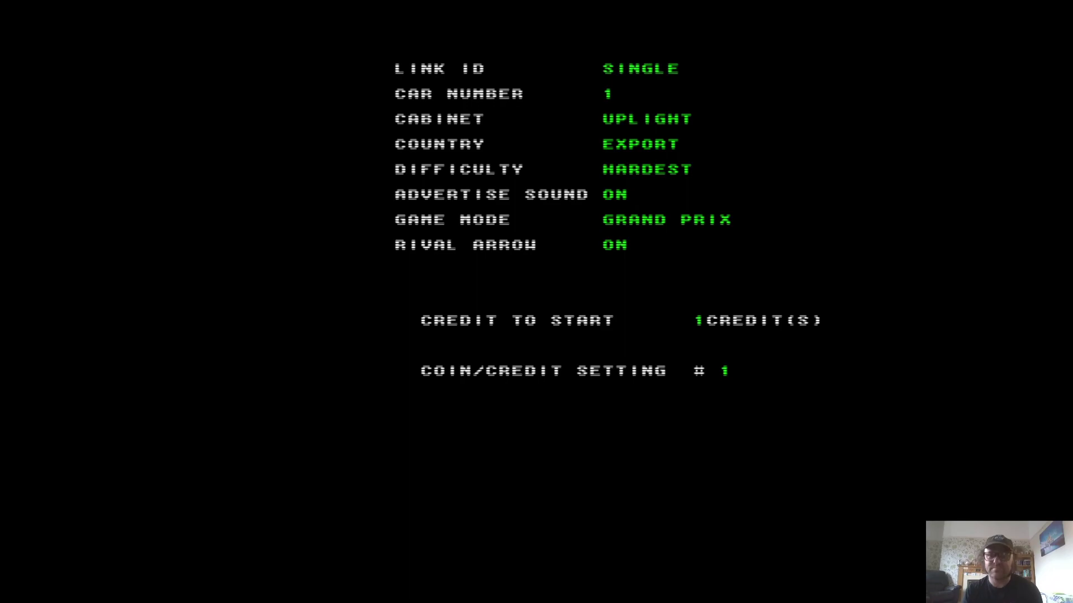
Reopen the Game System settings in test mode and examine the Link ID setting
key(Return)
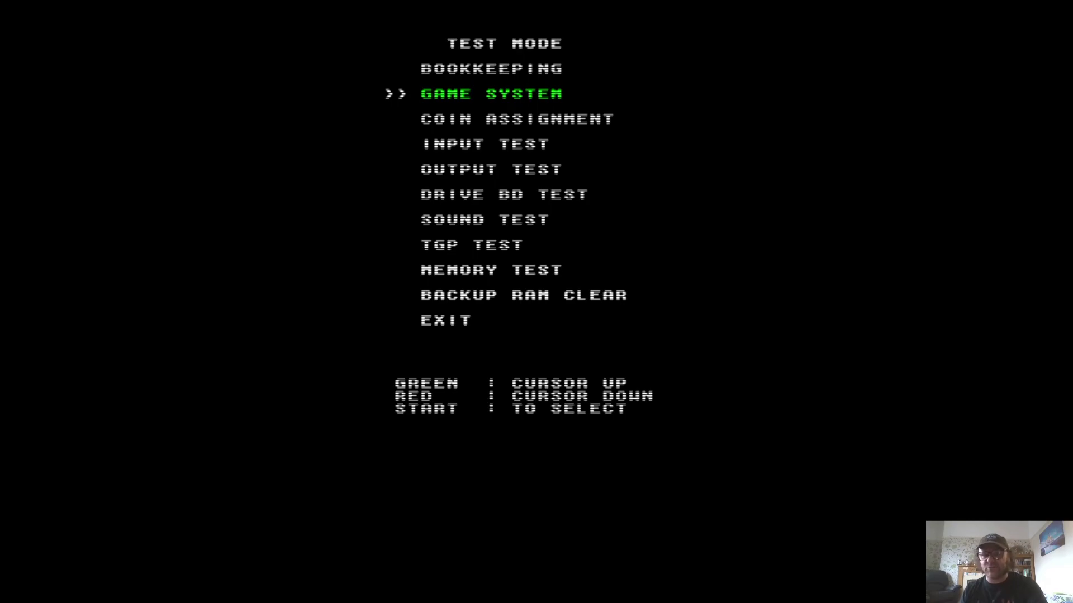
key(1)
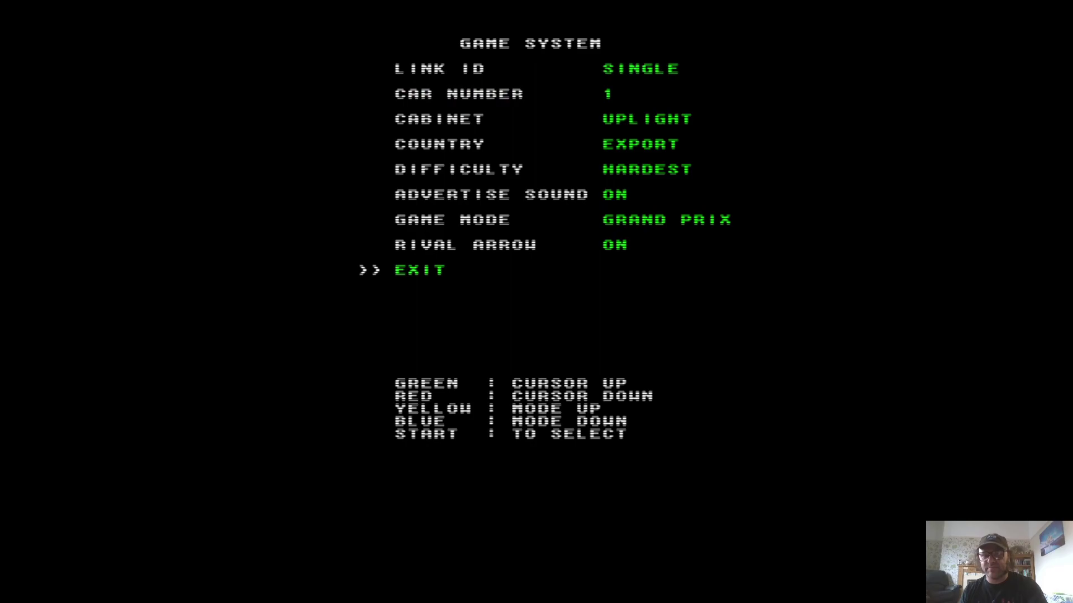
key(Down)
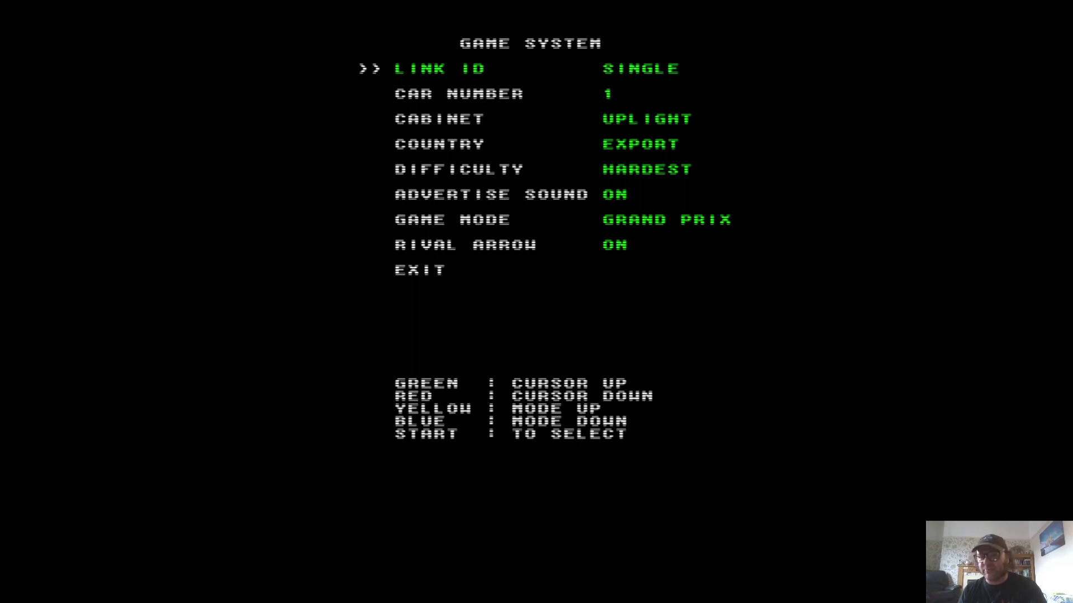
key(Right)
key(Left)
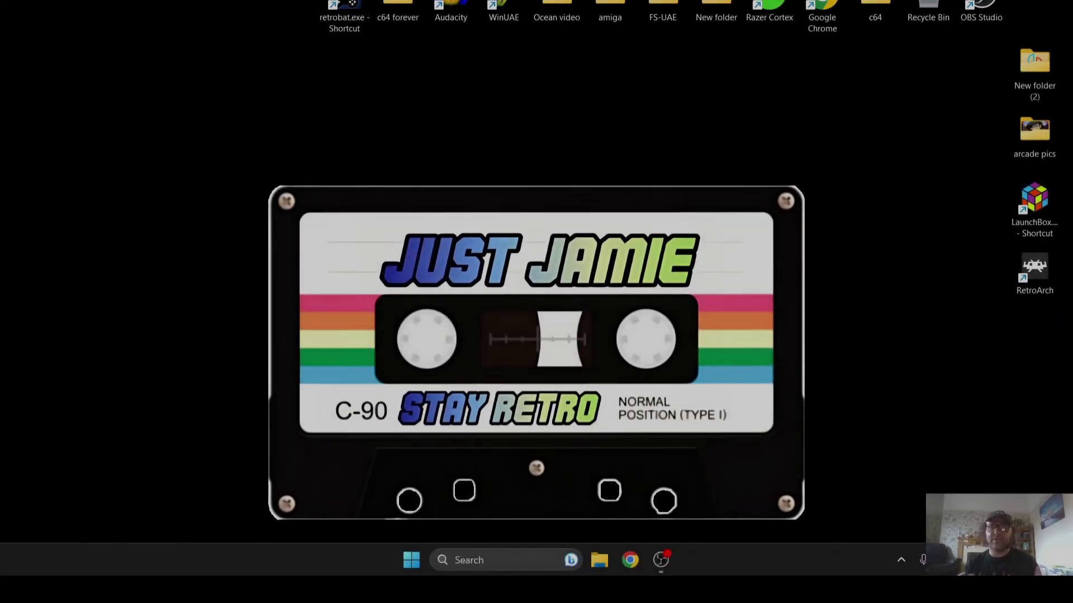